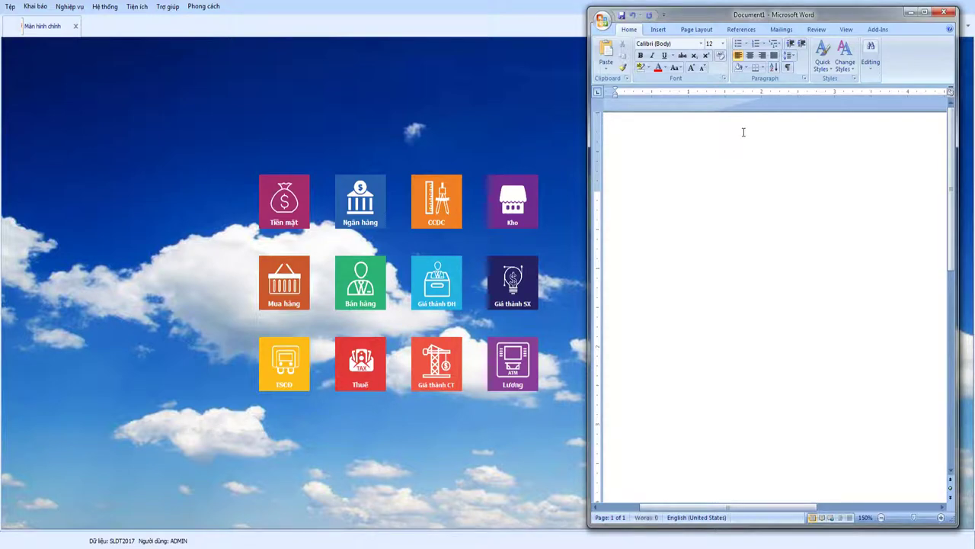
Enlarge the font size to 25 in the blank document
key("ctrl+bracketright")
key("ctrl+bracketright")
key("ctrl+bracketright")
key("ctrl+bracketright")
key("ctrl+bracketright")
scroll(777, 311, "down", 10)
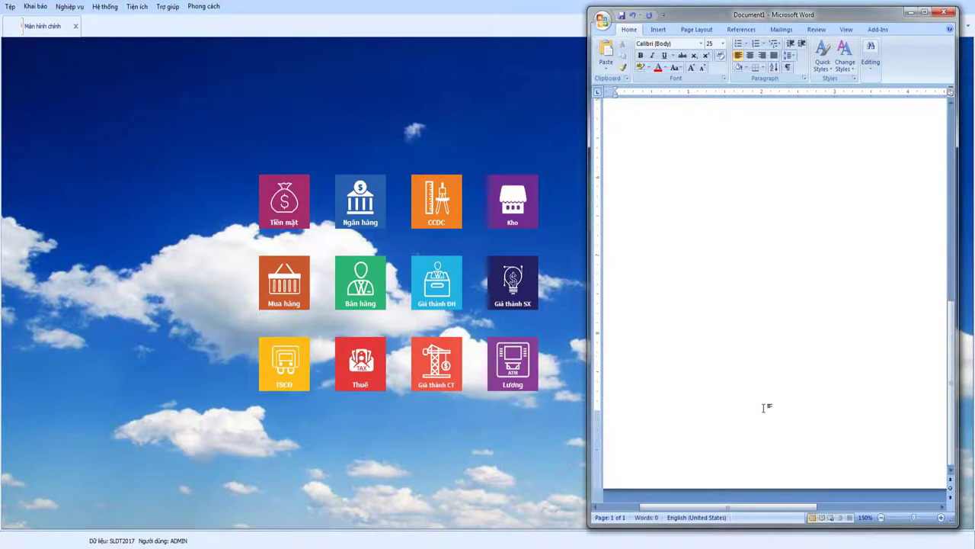
scroll(719, 489, "up", 10)
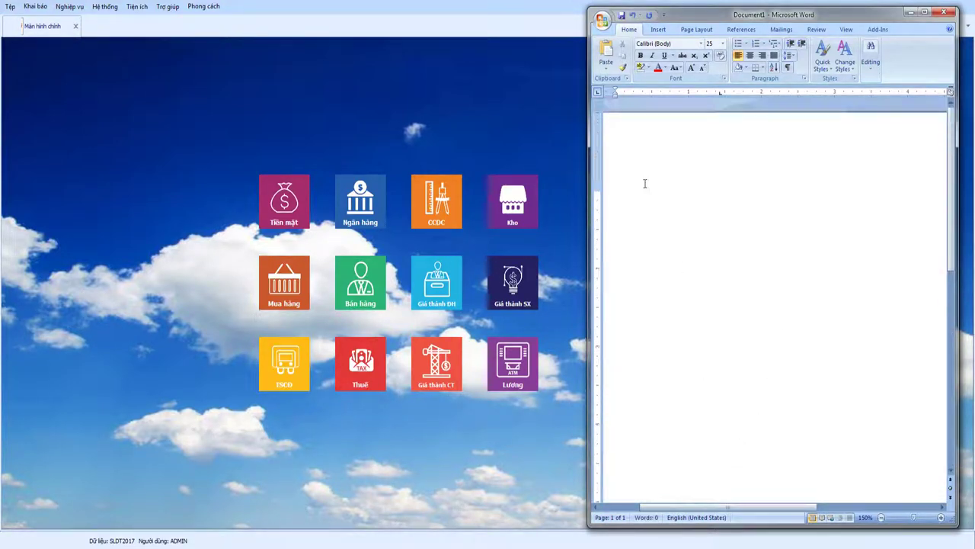
scroll(719, 479, "down", 10)
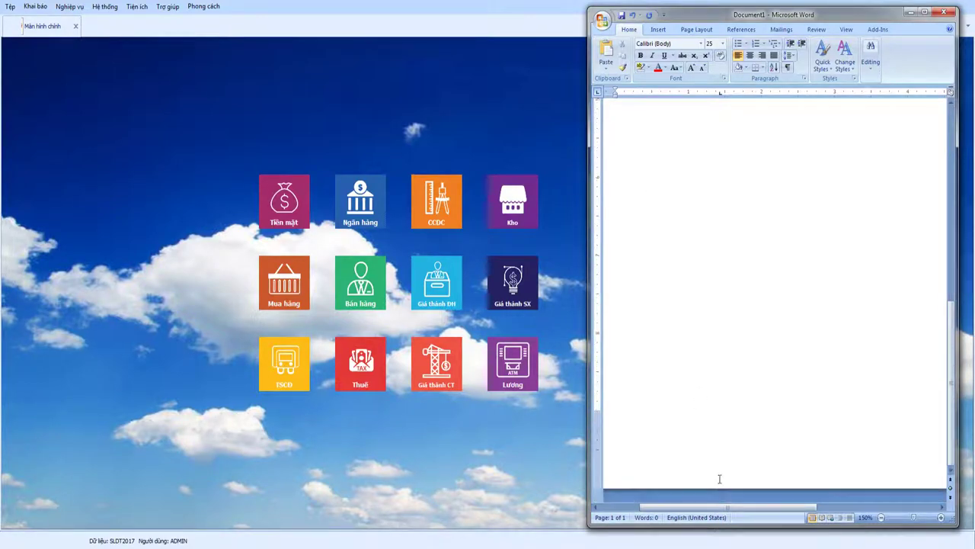
scroll(727, 486, "up", 10)
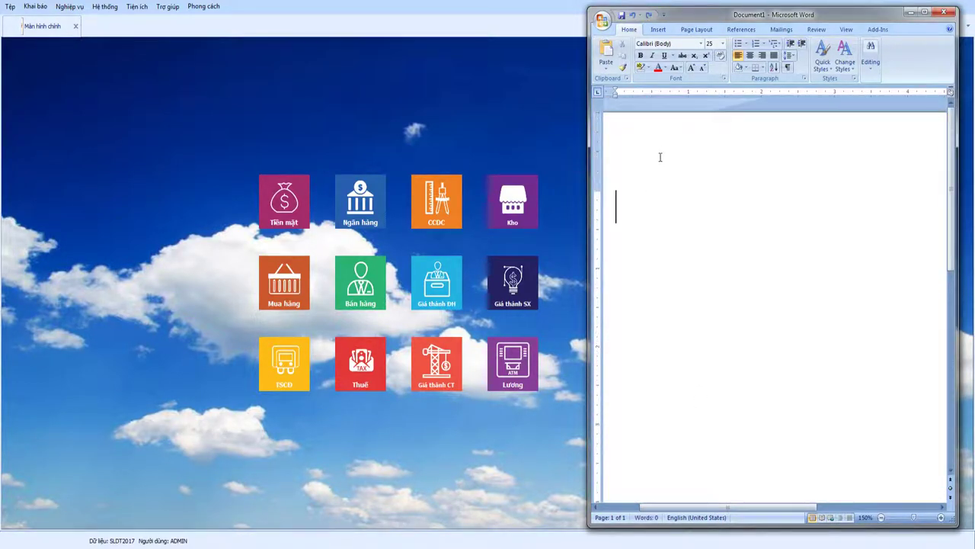
Write the heading "- Xuất kho nvl cho công trình:" and start a new paragraph
type("- Xuấy")
type(" kho")
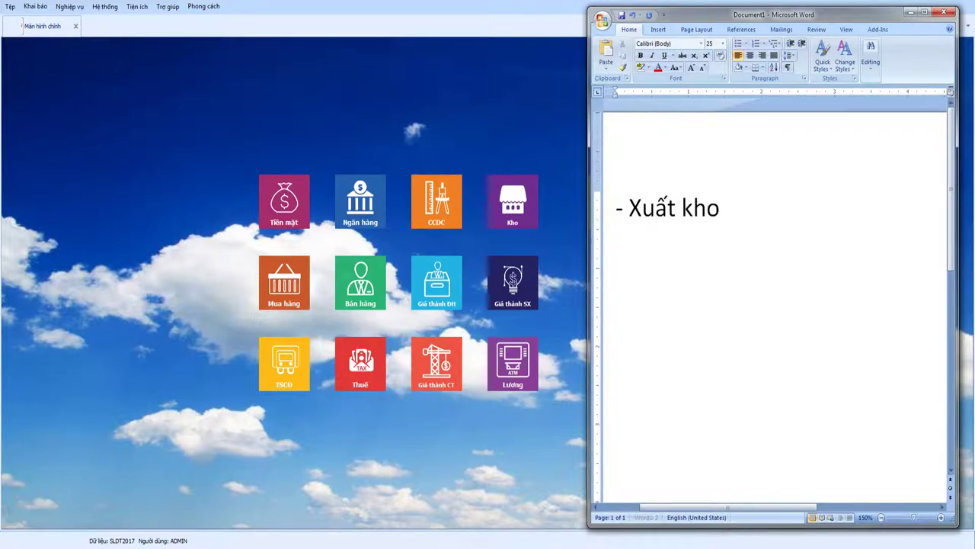
type(" v")
key("BackSpace")
type("nvl cho công t")
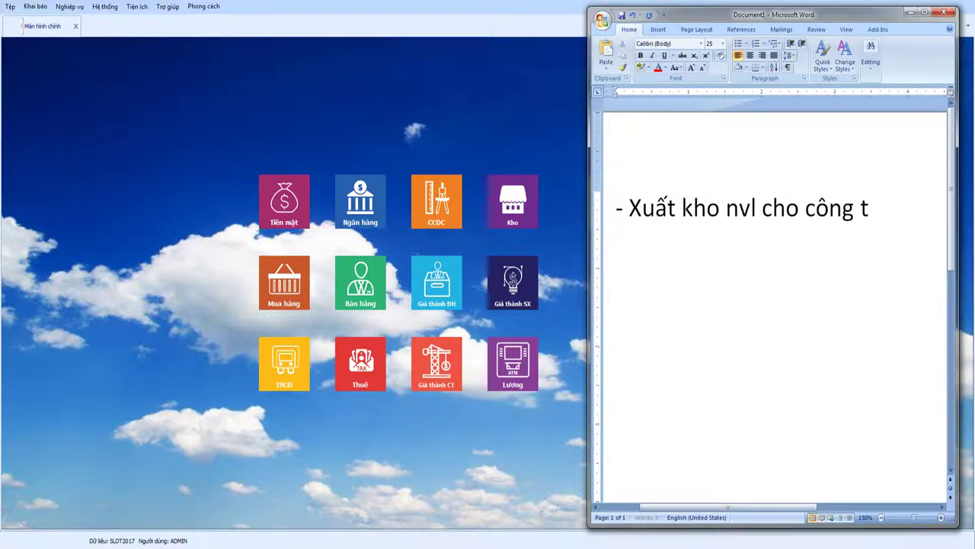
type("rình:")
key("Return")
Write "Sử dụng đến cái tiện ích trong phần phiếu xuất" under the heading
type("Suwer")
key("BackSpace")
key("BackSpace")
key("BackSpace")
key("BackSpace")
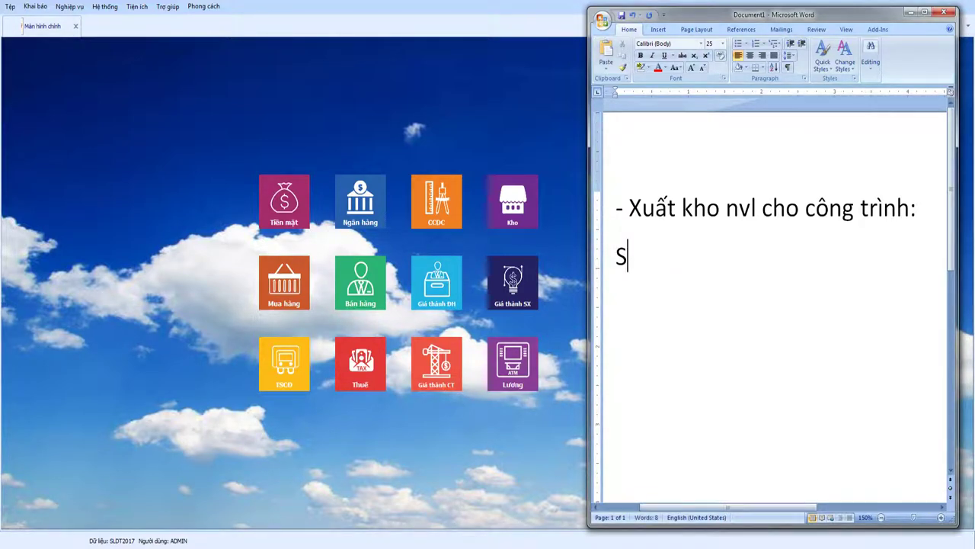
type("uwr dụng ")
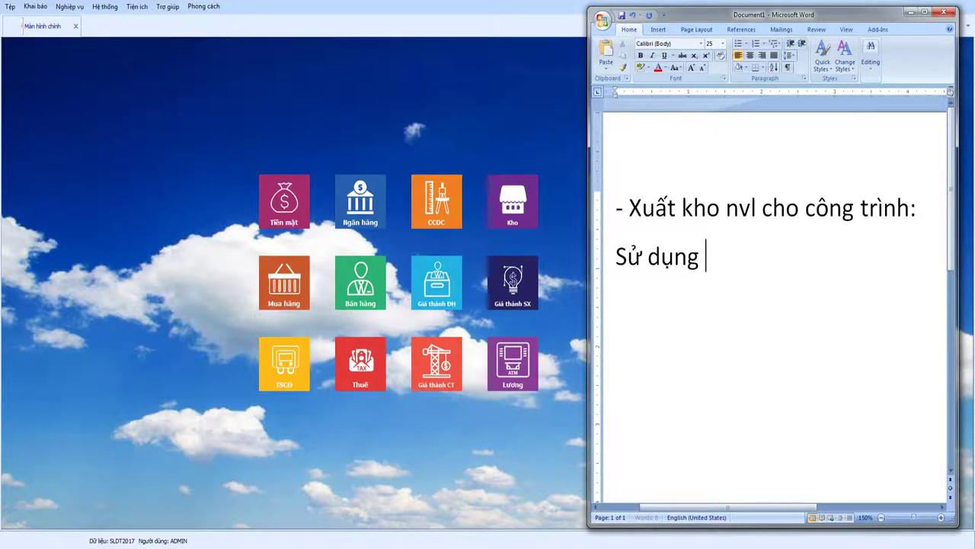
type("đến caái")
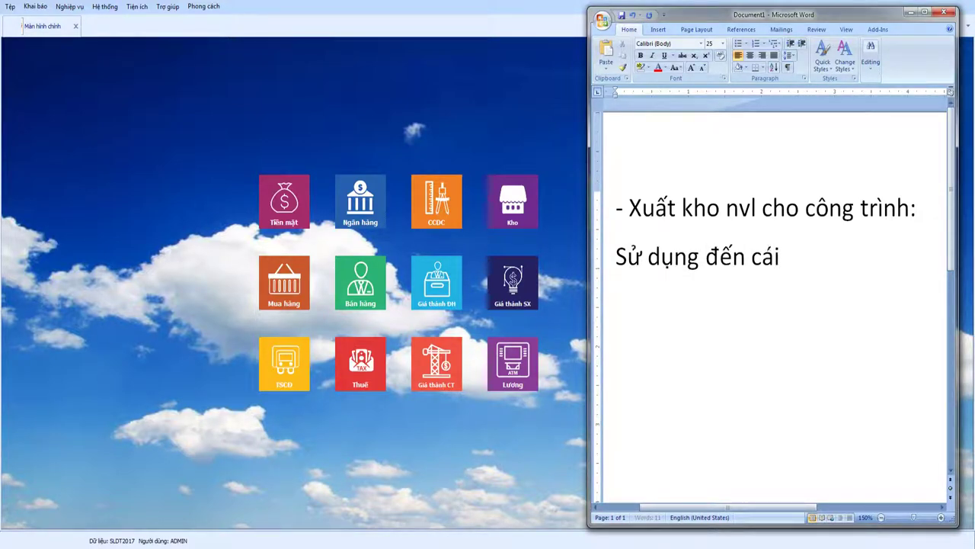
type(" tiện ich")
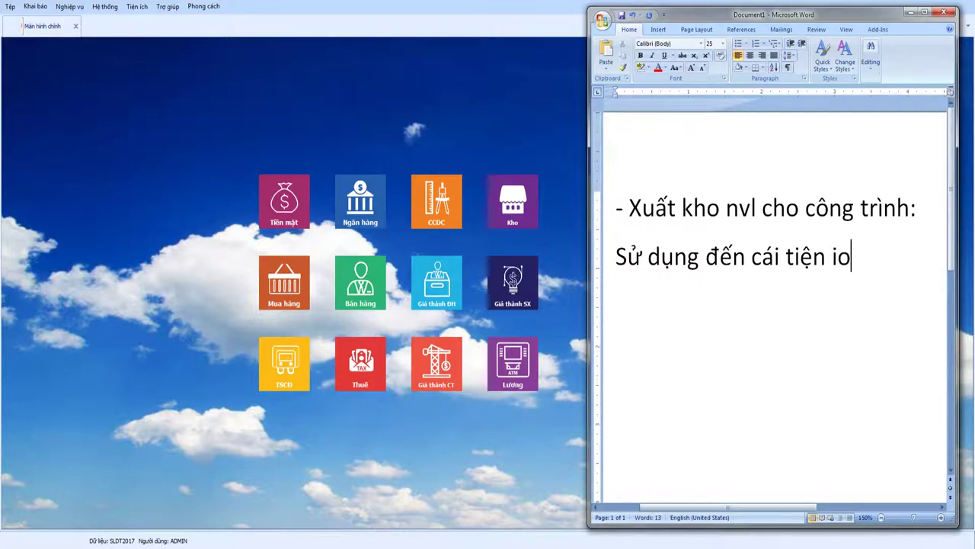
type(" trong phần phê")
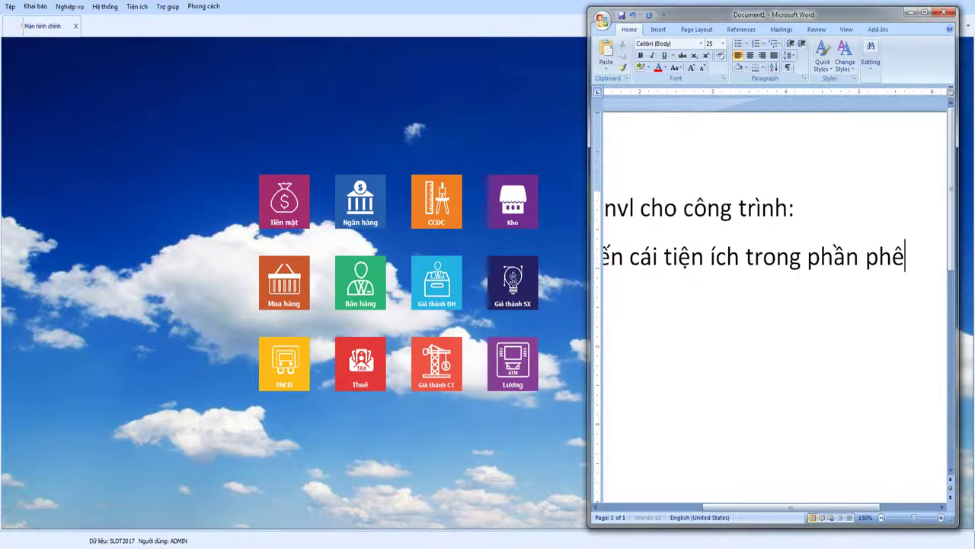
key("BackSpace")
type("iếu x")
type("uất ho")
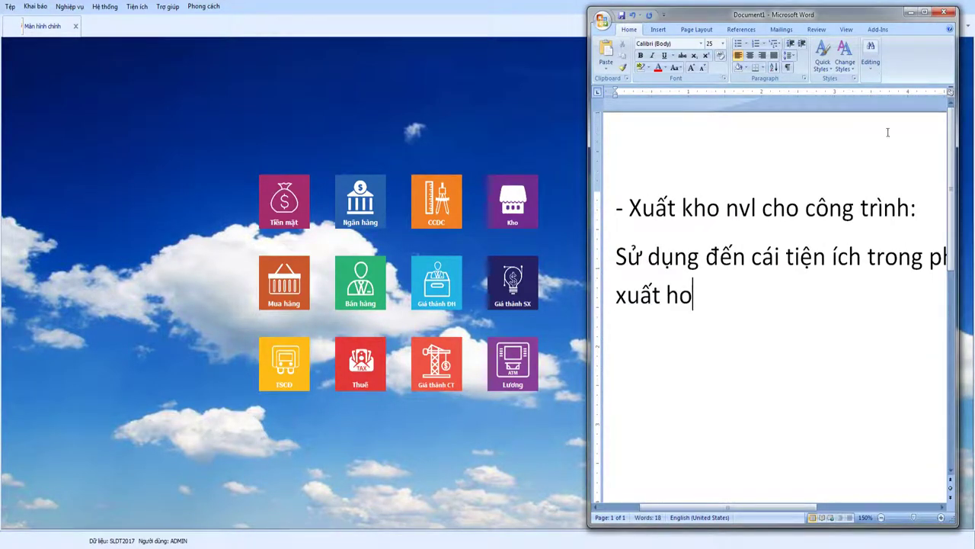
Set the page zoom to 100% and end the second paragraph with the corrected word "kho:"
scroll(789, 365, "down", 6, "ctrl")
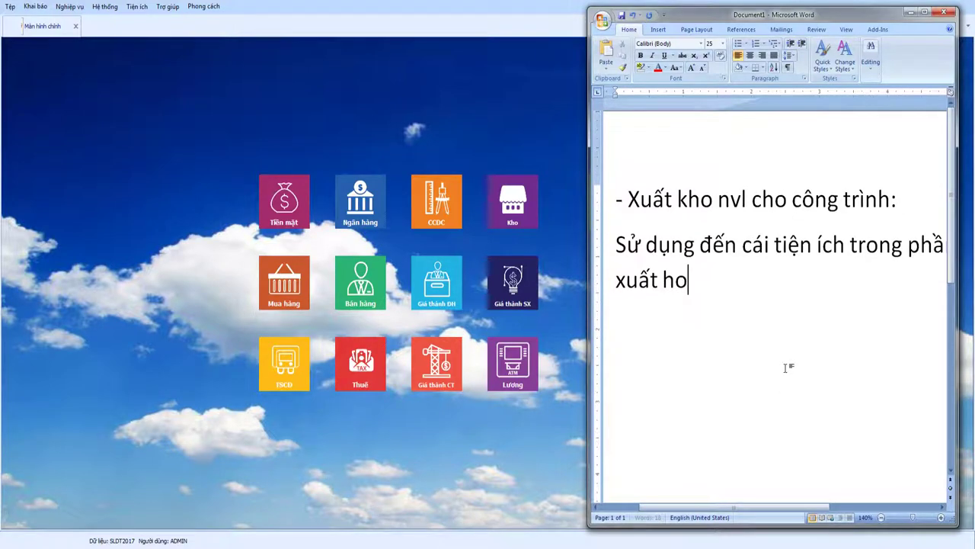
scroll(788, 362, "up", 1, "ctrl")
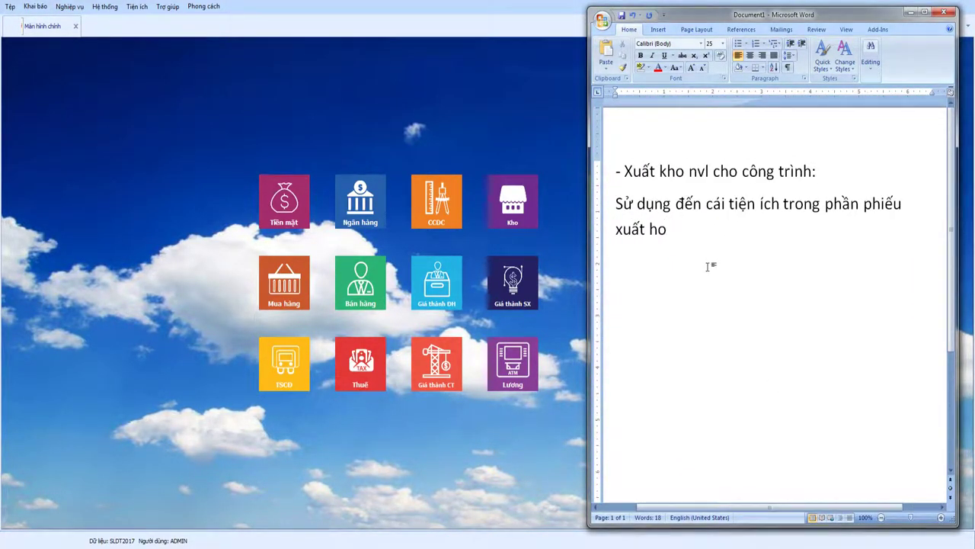
key("BackSpace")
key("BackSpace")
type("kho")
type(": ")
Add a paragraph reading "Có 1 mục là chọn xuất theo phiếu nhập:"
type("Có 1 m")
key("BackSpace")
type("1 mu")
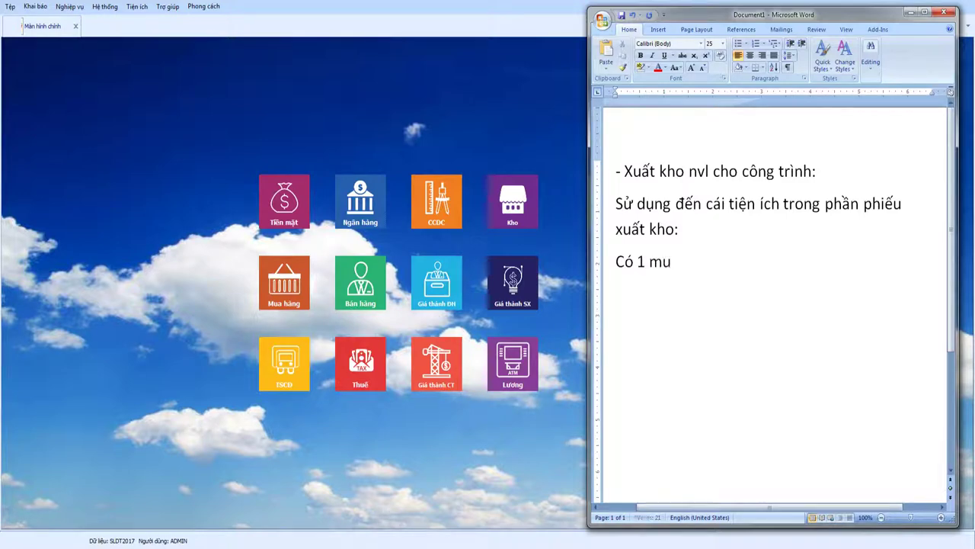
key("BackSpace")
type("ục là chọn xuất th")
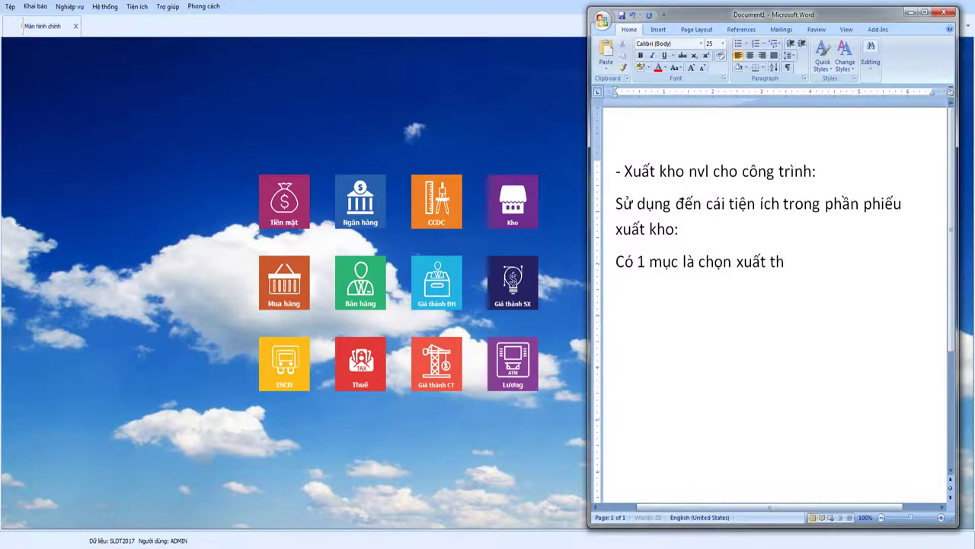
type("eo phiêu nhập")
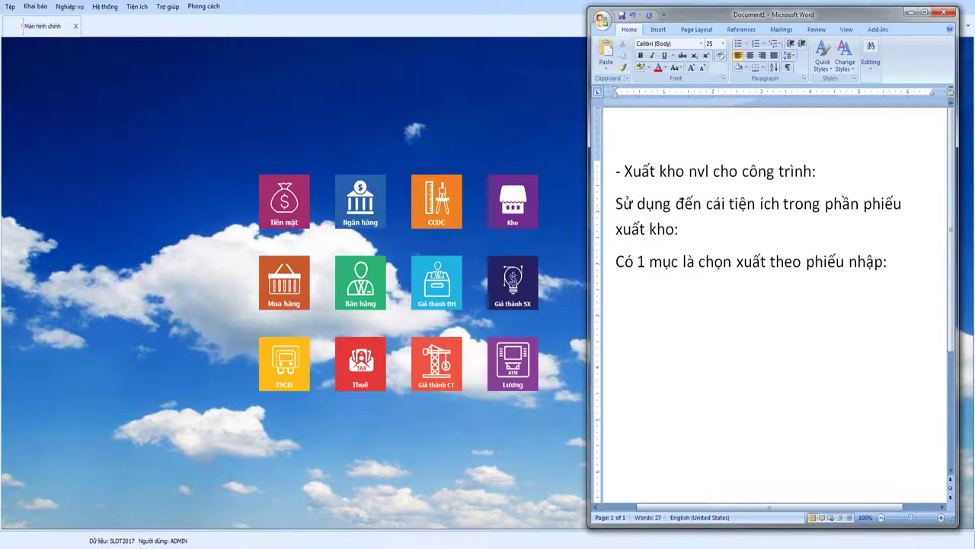
type(":")
key("Return")
Add a paragraph reading "Các bạn sẽ chọn các vật tư trong phiếu nhập mua để xuất:"
type("Các ba")
type("n x")
key("BackSpace")
type("sé")
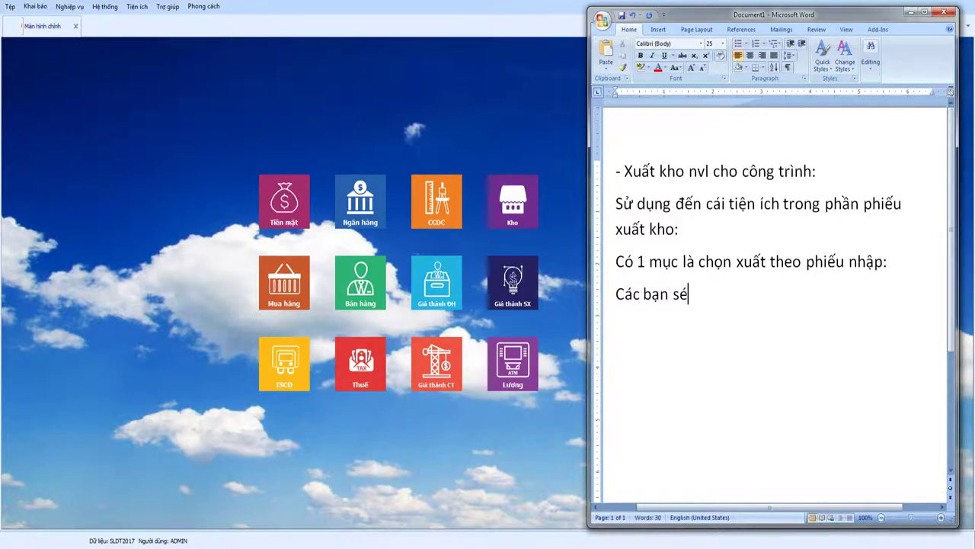
type(" c")
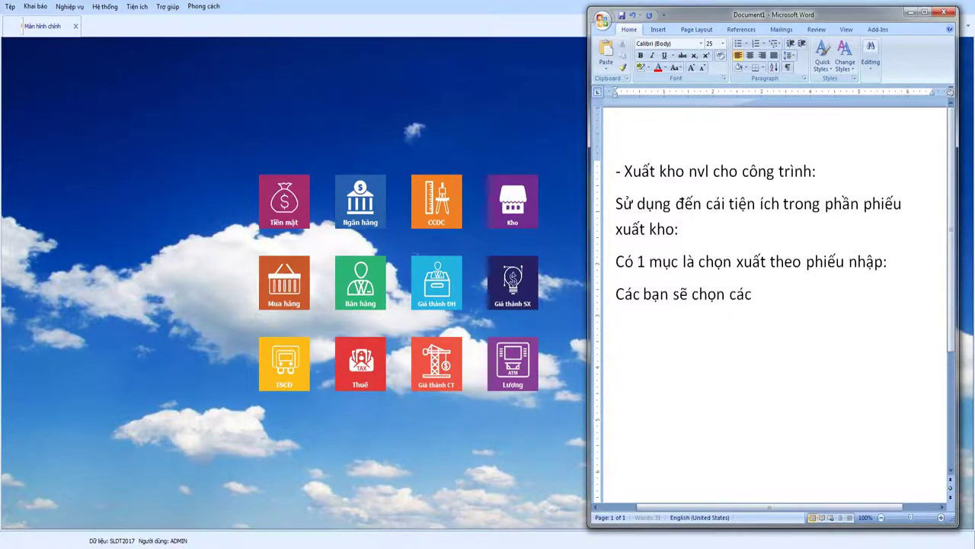
type("hon các vật tư trong phiếu ")
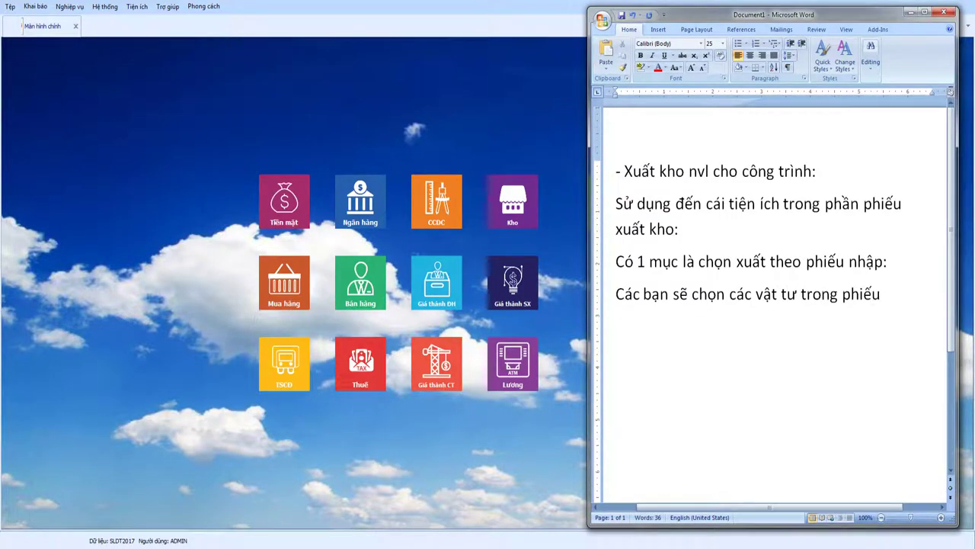
type("nhập mua")
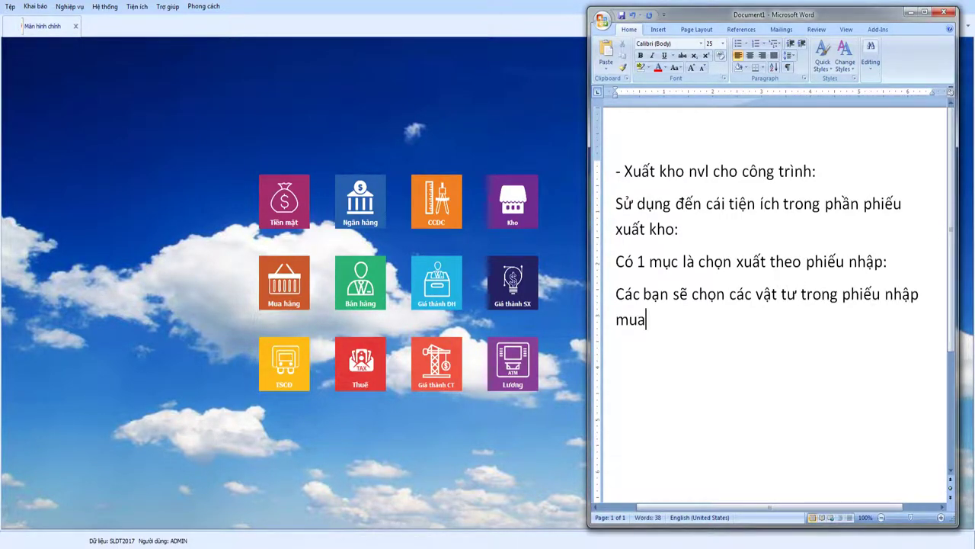
type(" đe")
type(" xu")
type("âts:")
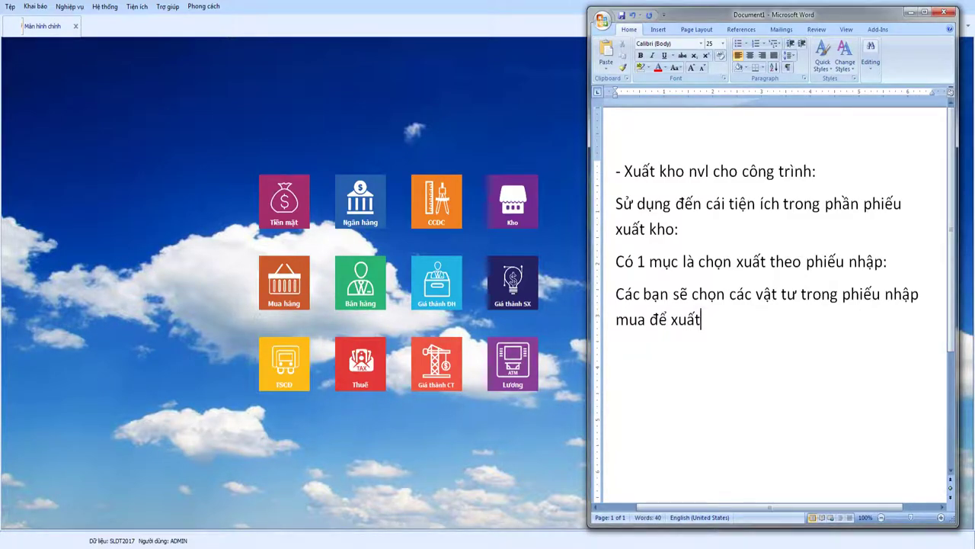
key("Return")
Add a paragraph reading "Toàn bộ thông tin trong phần phiếu nhập về vật tư sẽ được đưa hết sang phần phiếu xuất:"
type("Toàn b")
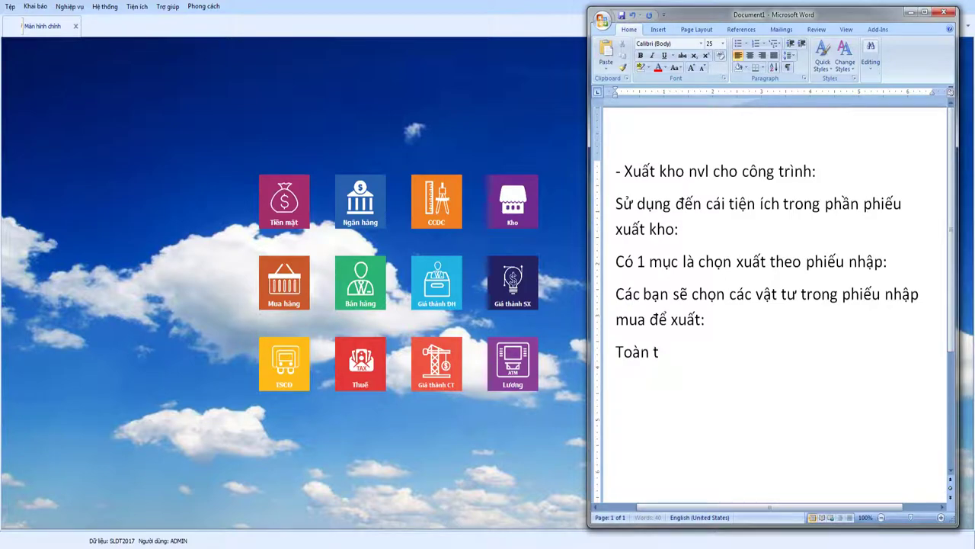
type("ộ thông ti")
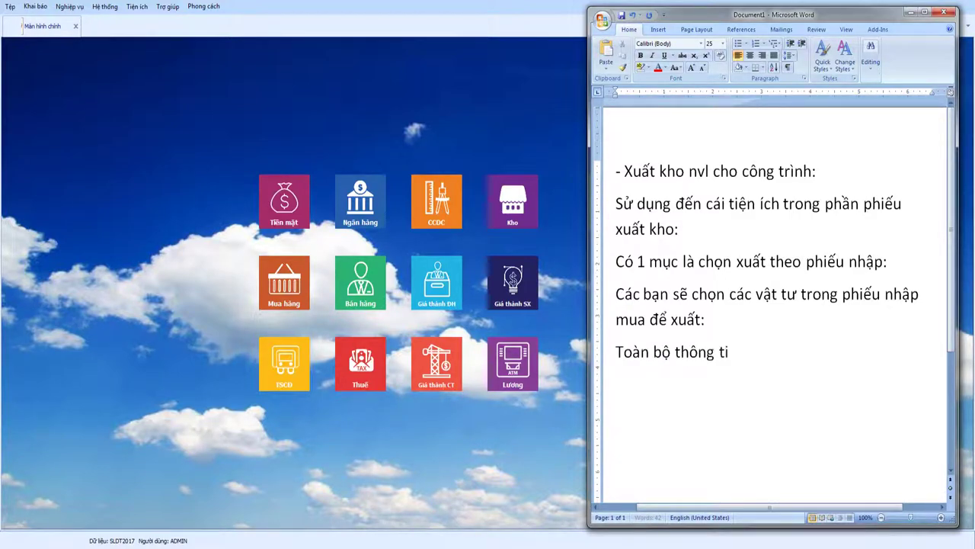
type("n trong phần ph")
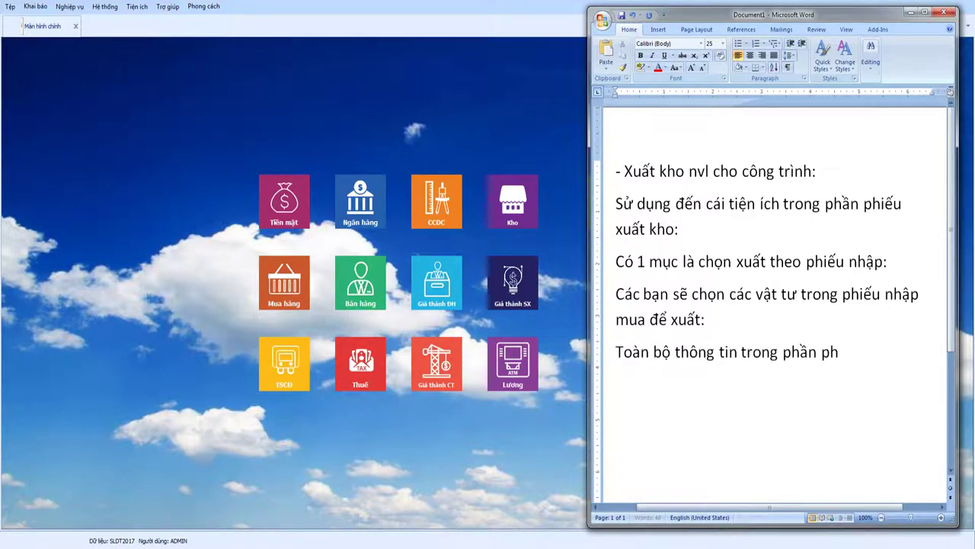
type("iêu nhập ve")
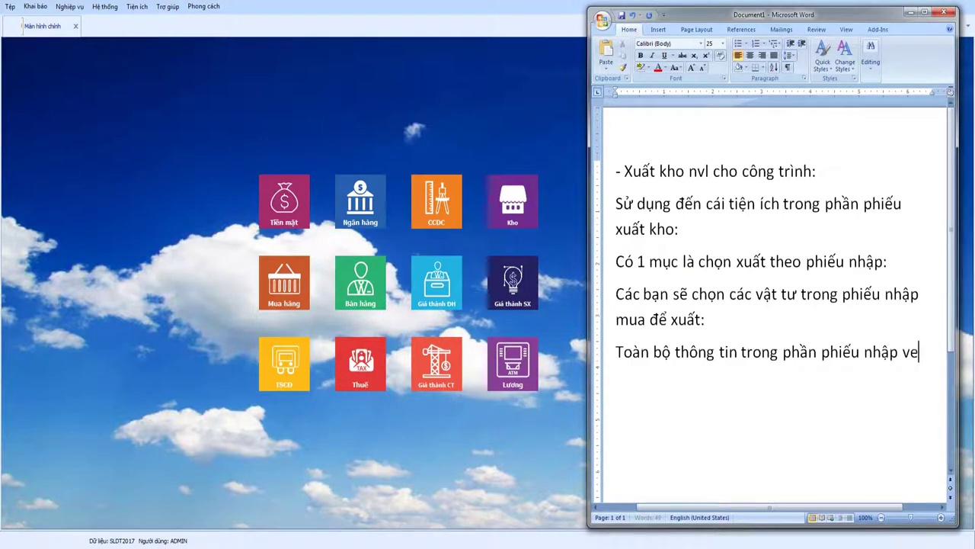
key("BackSpace")
type("ề vật tư")
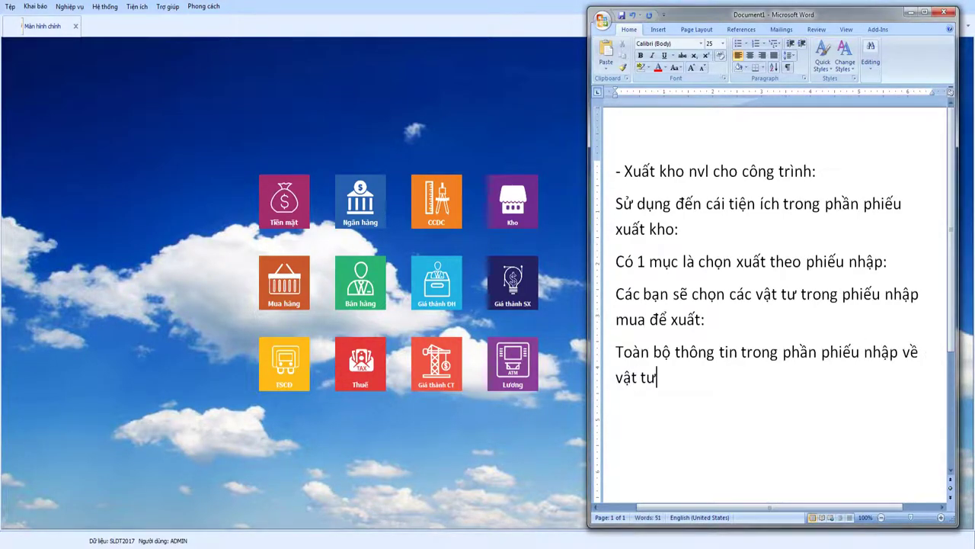
type(" se")
type("ẽ đươ")
type("c đư")
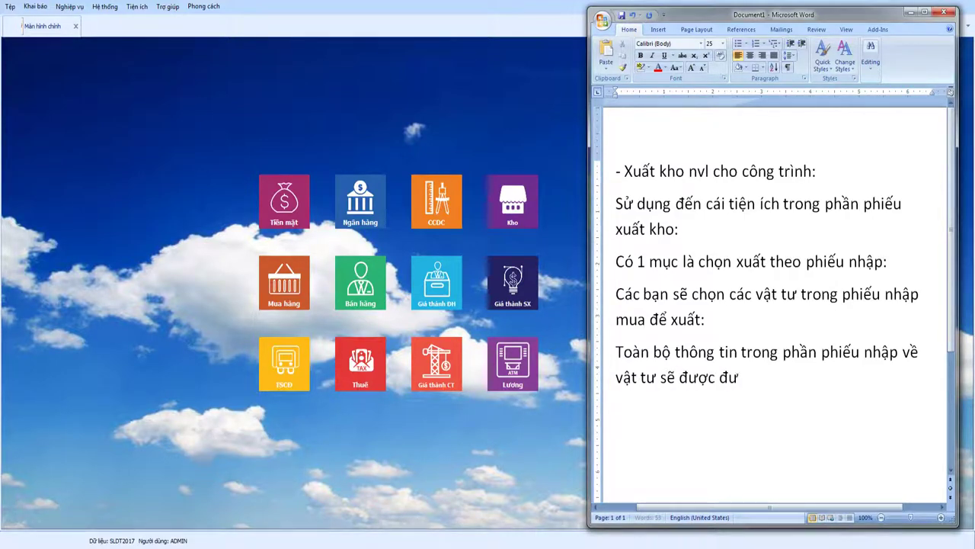
type("a hết sang")
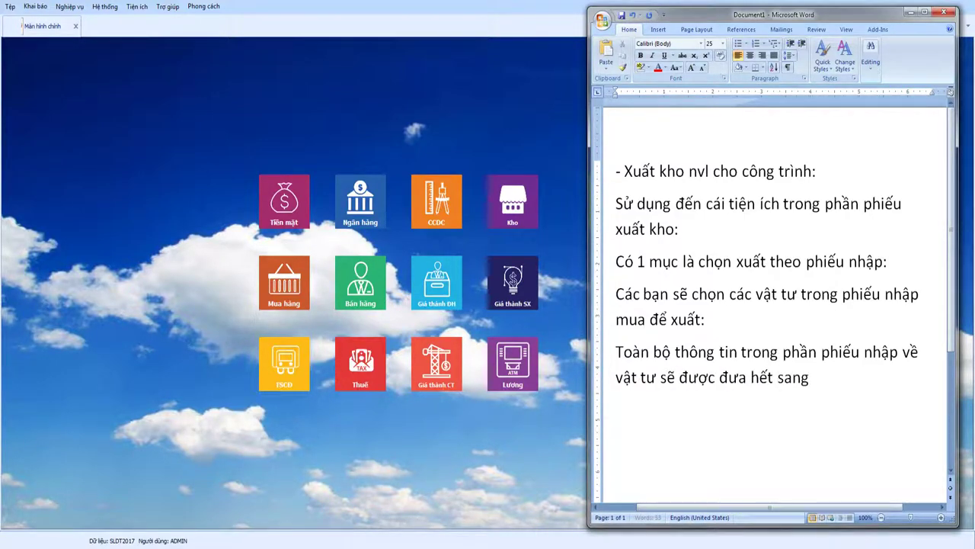
type("phần phiêu xua")
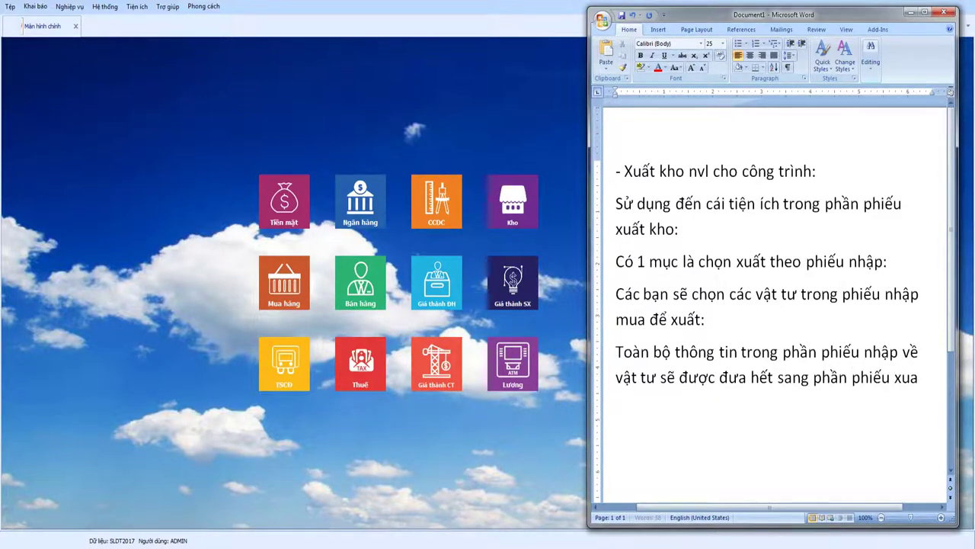
key("BackSpace")
type("ất:")
key("Return")
type("\\")
key("BackSpace")
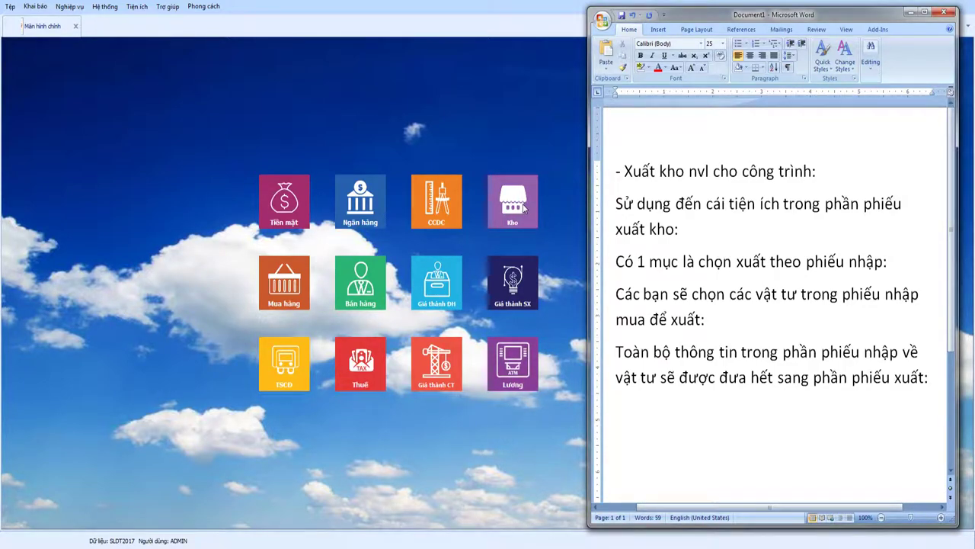
Switch to the accounting program, check the entry "Nhập mua nguyên vật liệu để thi công công trình" in the Mua hàng list, and return to the main screen
left_click(299, 287)
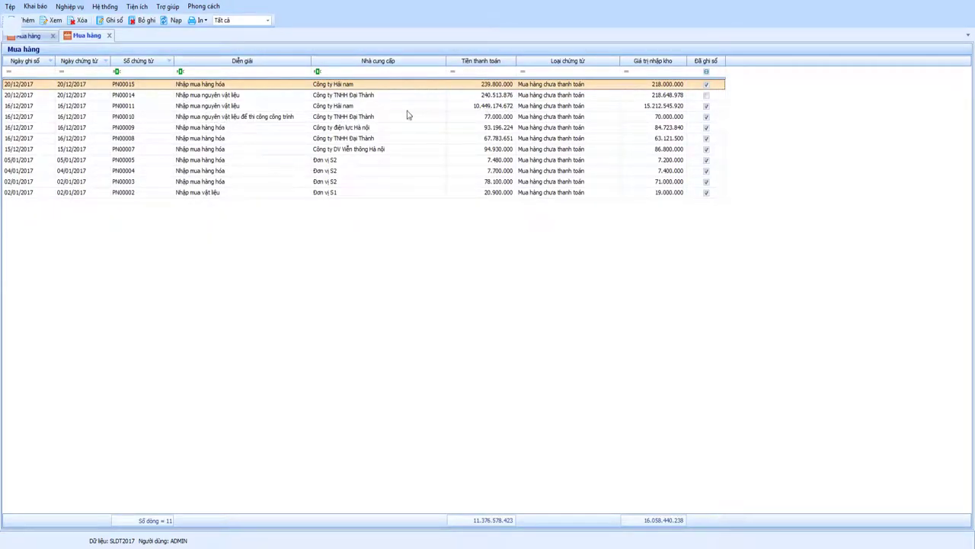
left_click(222, 120)
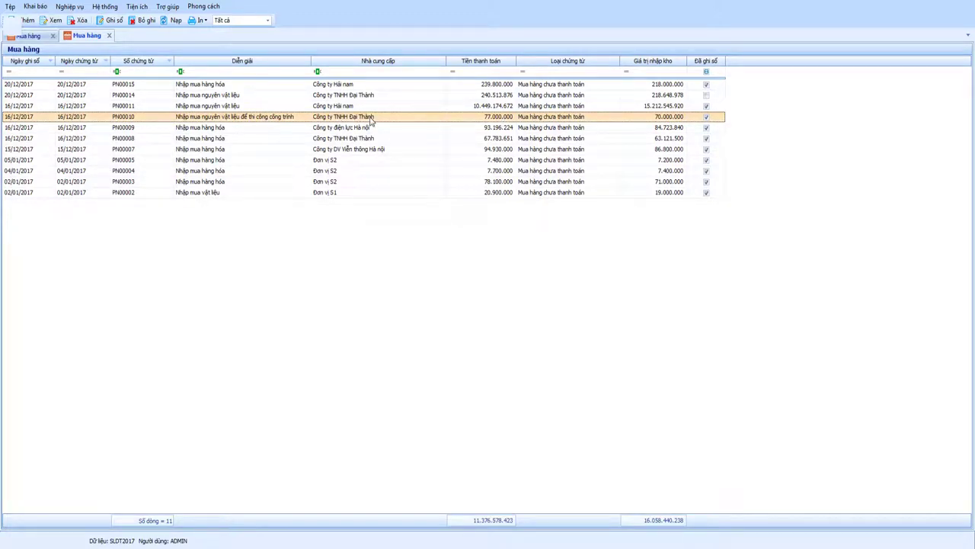
left_click(109, 36)
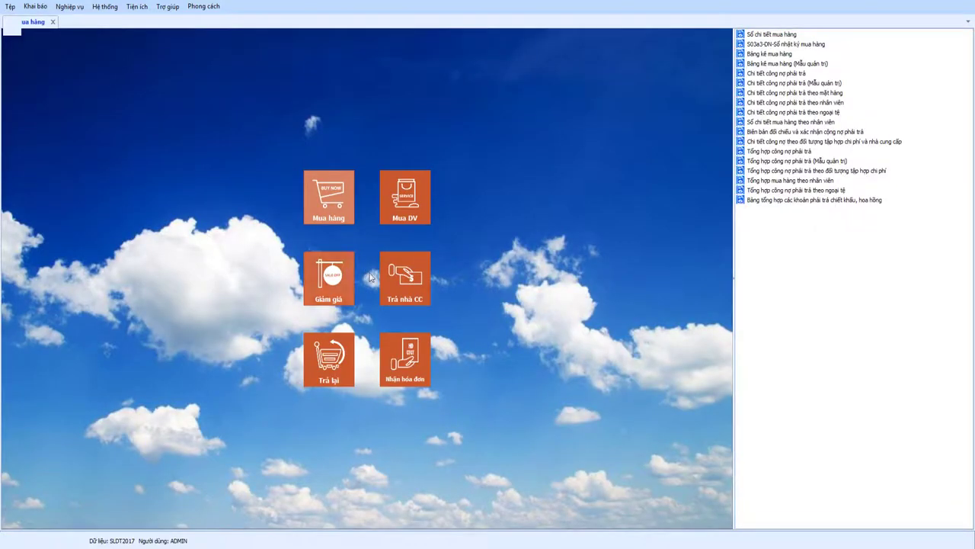
left_click(52, 22)
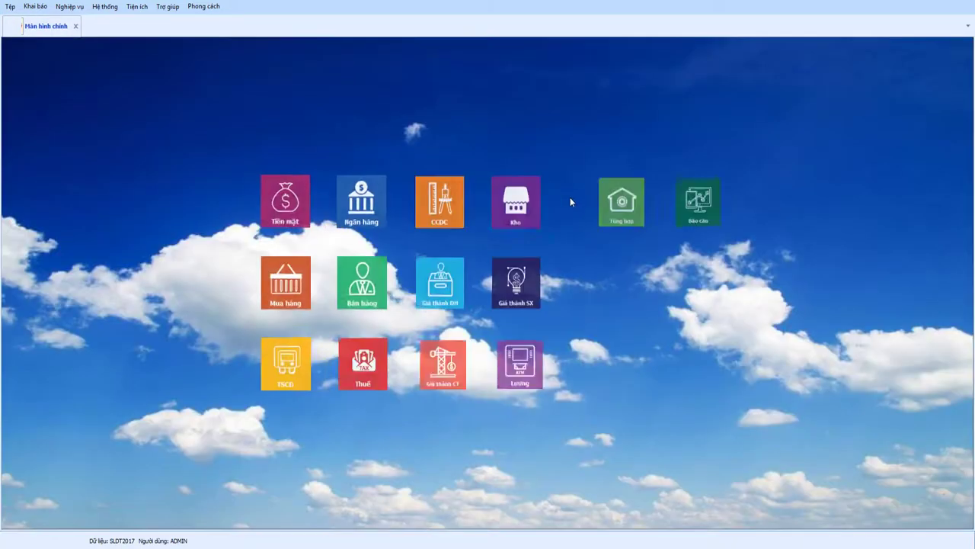
Start a new stock issue slip in the Xuất kho list of the Kho module
left_click(520, 218)
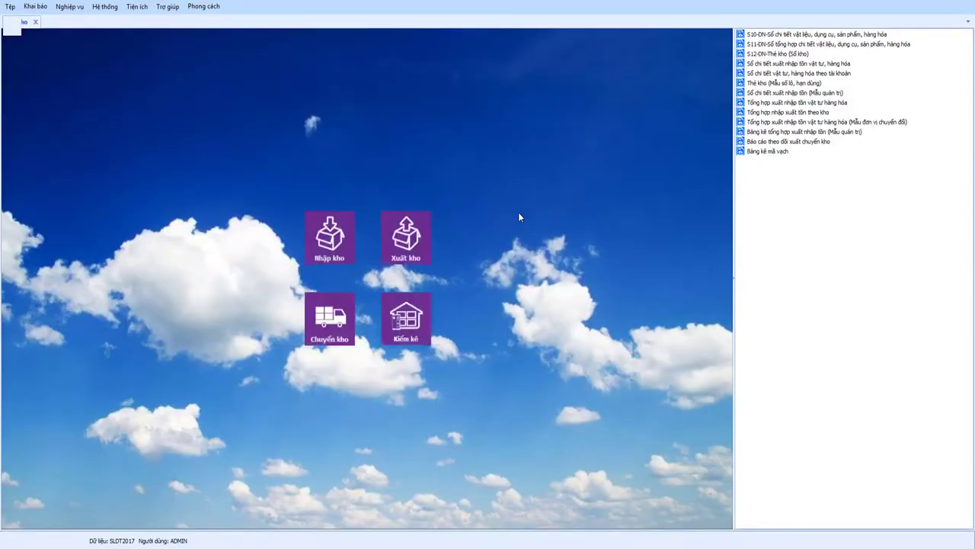
left_click(400, 248)
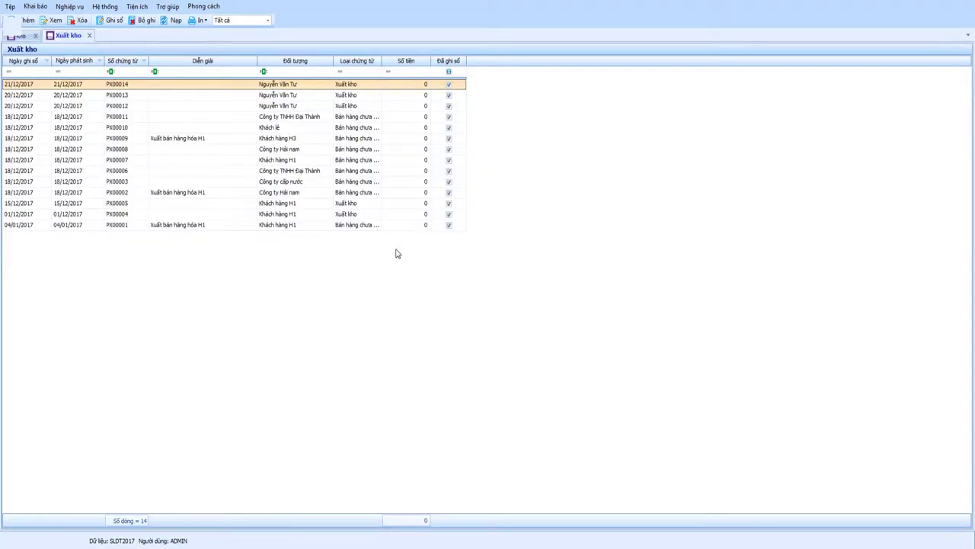
right_click(237, 246)
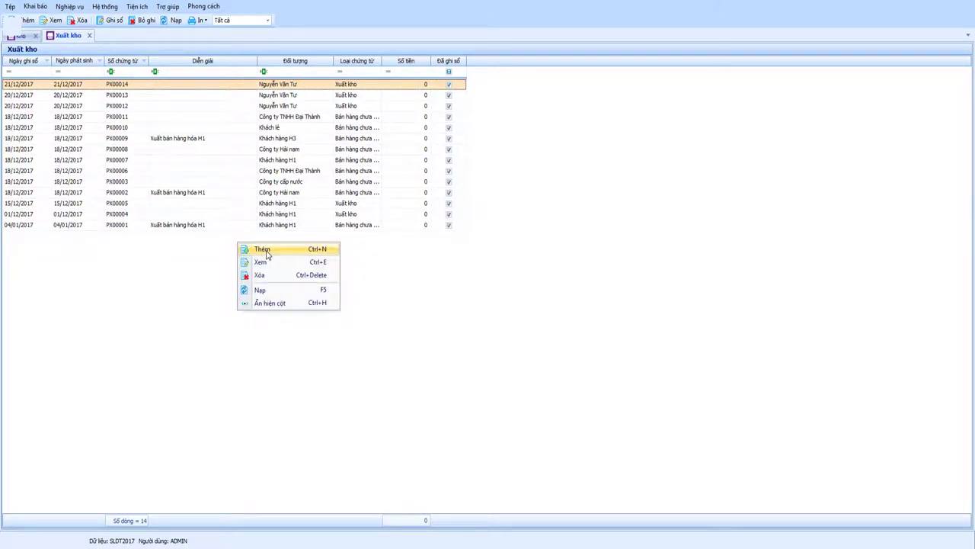
left_click(262, 250)
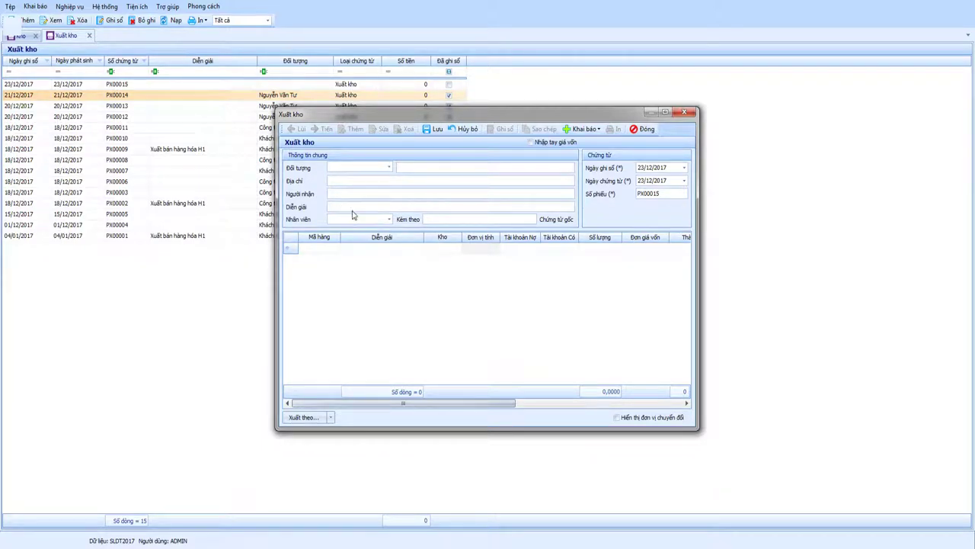
Choose to issue by purchase receipt (Xuất theo phiếu nhập) and load the receipt lines for the period Năm nay
left_click(330, 418)
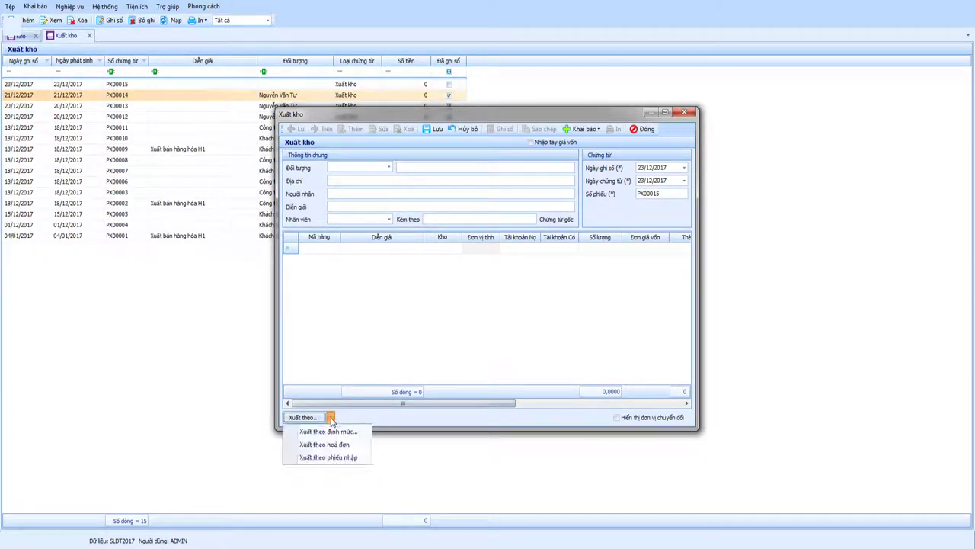
left_click(335, 458)
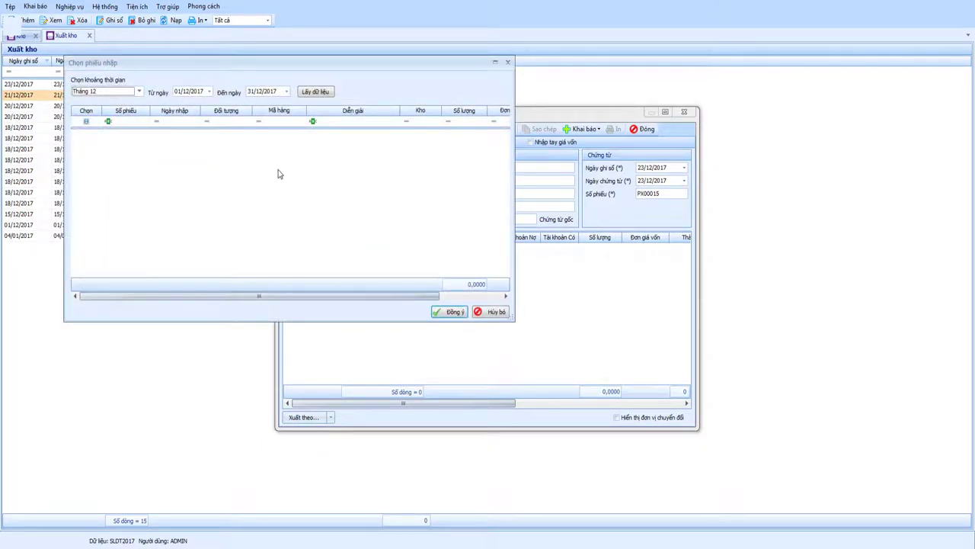
left_click_drag(294, 62, 404, 100)
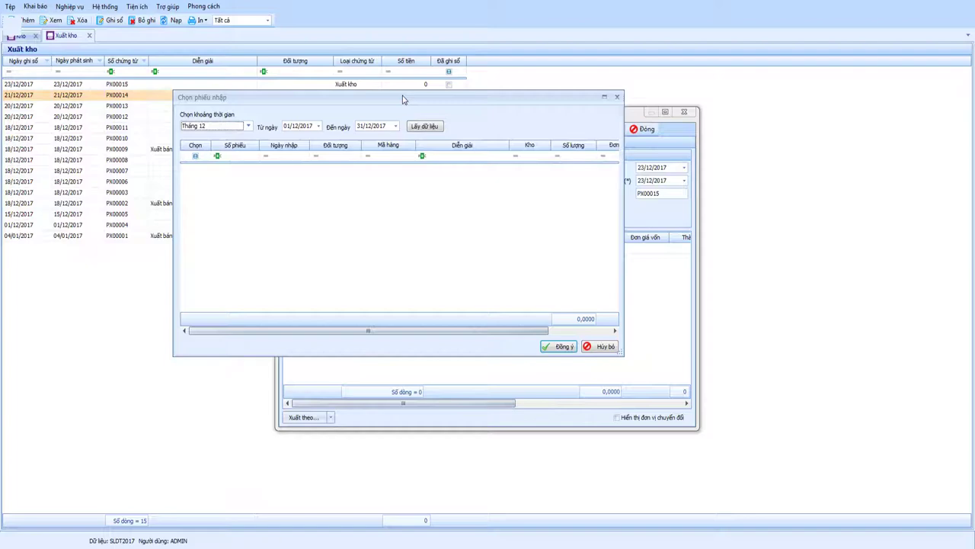
left_click(247, 126)
scroll(228, 149, "up", 5)
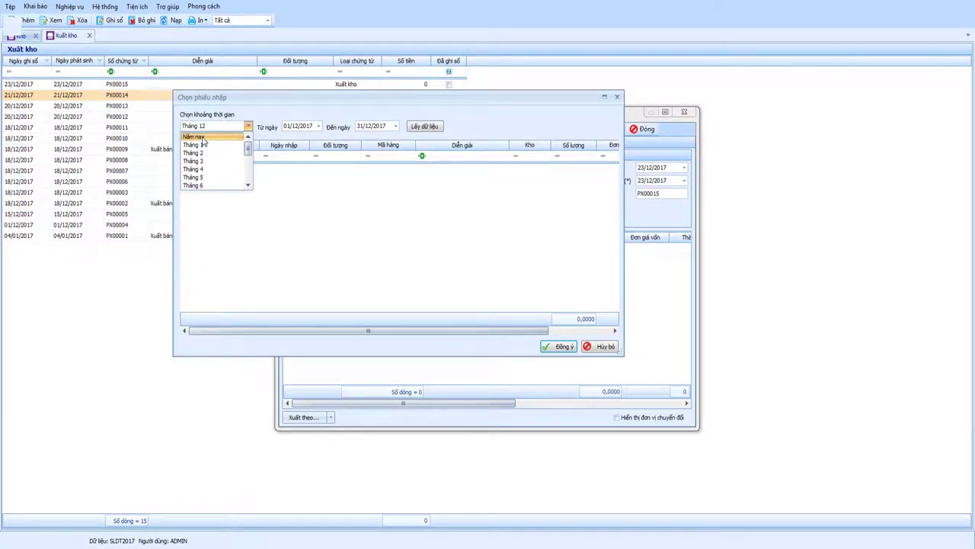
left_click(202, 141)
left_click(424, 126)
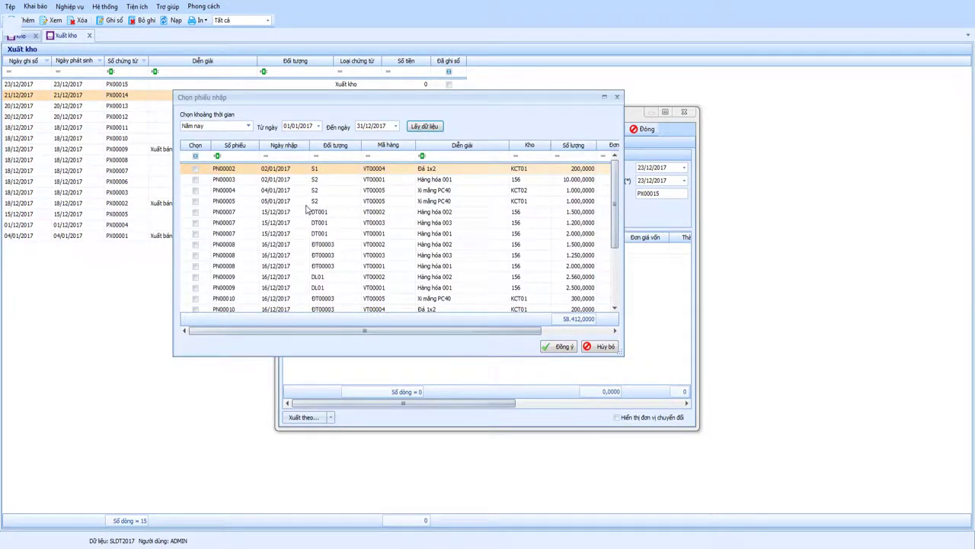
Examine the loaded receipt lines for construction materials, comparing Xi măng PC40 and Đá 1x2 in receipts PN00004 and PN00010
left_click(327, 193)
left_click(313, 201)
key("Up")
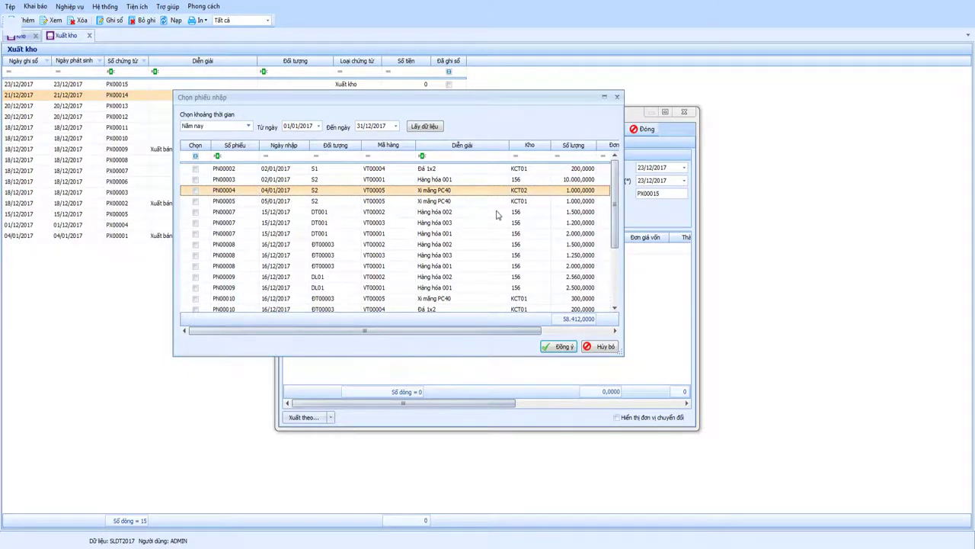
scroll(494, 225, "down", 2)
left_click(424, 233)
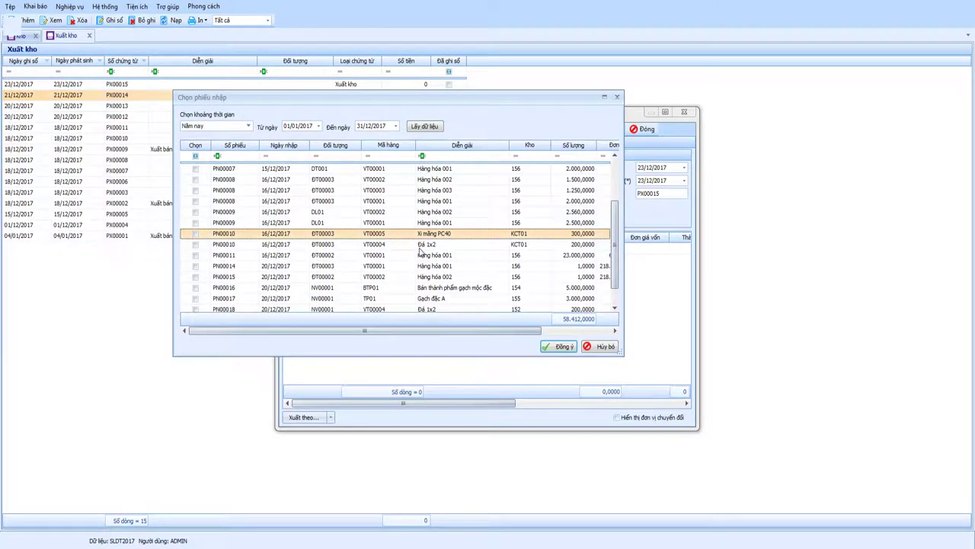
scroll(480, 244, "up", 2)
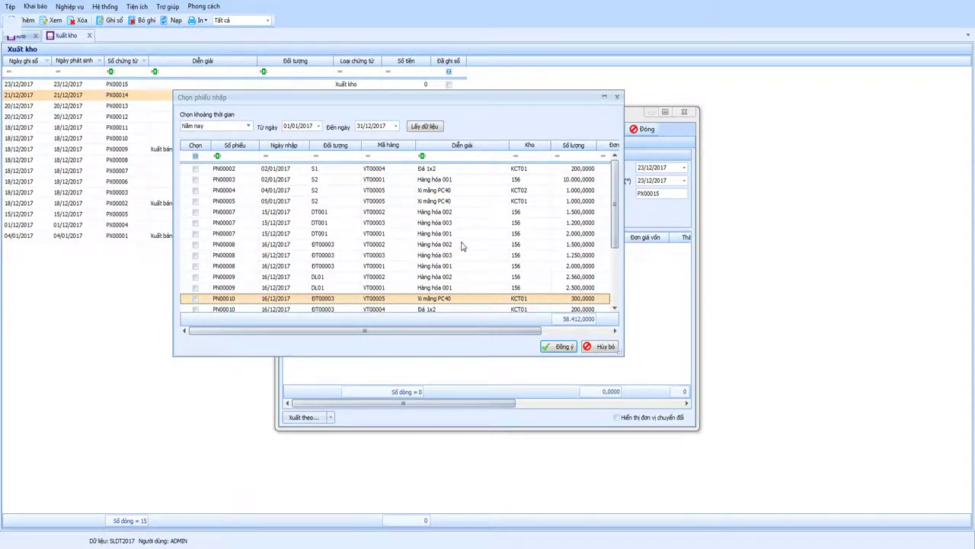
scroll(490, 240, "down", 2)
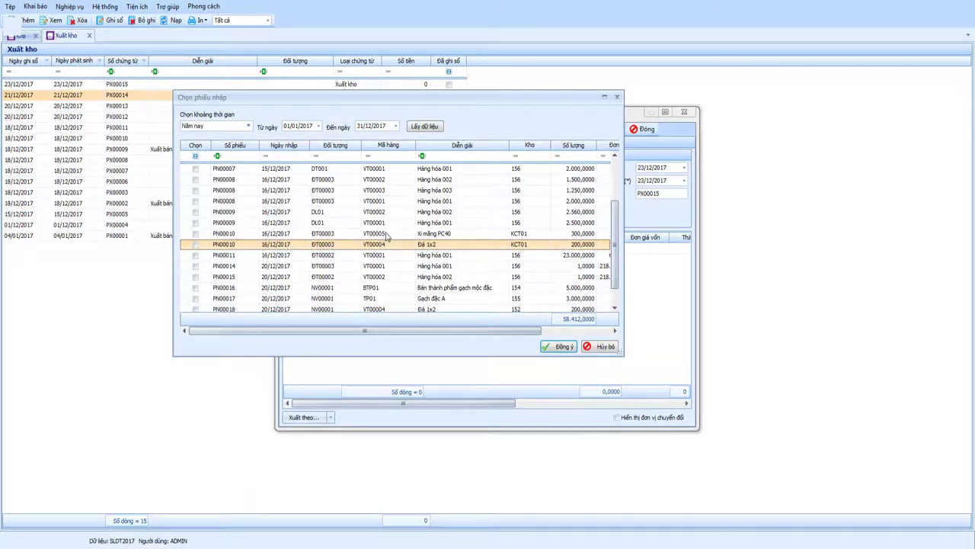
left_click(437, 243)
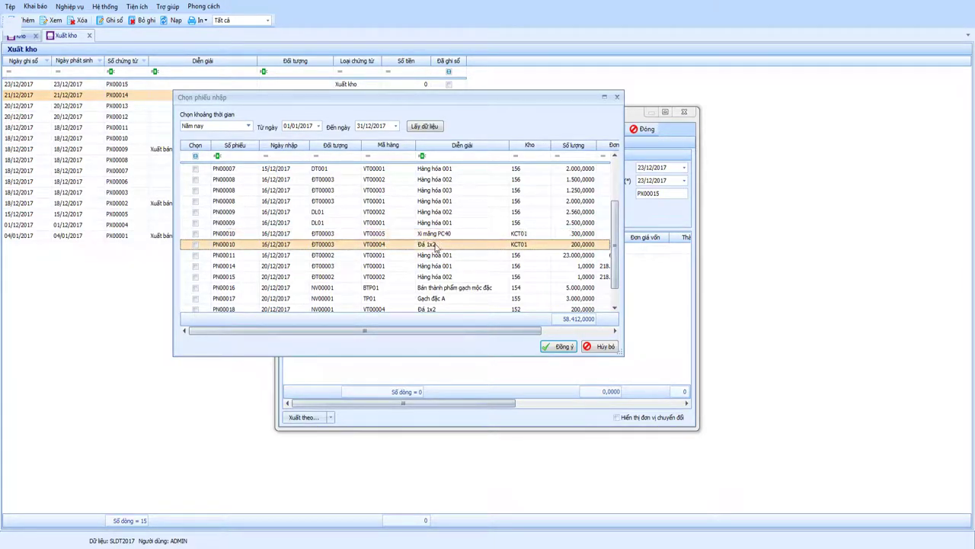
Select Xi măng PC40 and Đá 1x2 from receipt PN00010 plus Xi măng PC40 from PN00004, and bring them into the issue slip
left_click(195, 234)
left_click(196, 244)
left_click_drag(618, 254, 617, 261)
left_click_drag(617, 269, 617, 239)
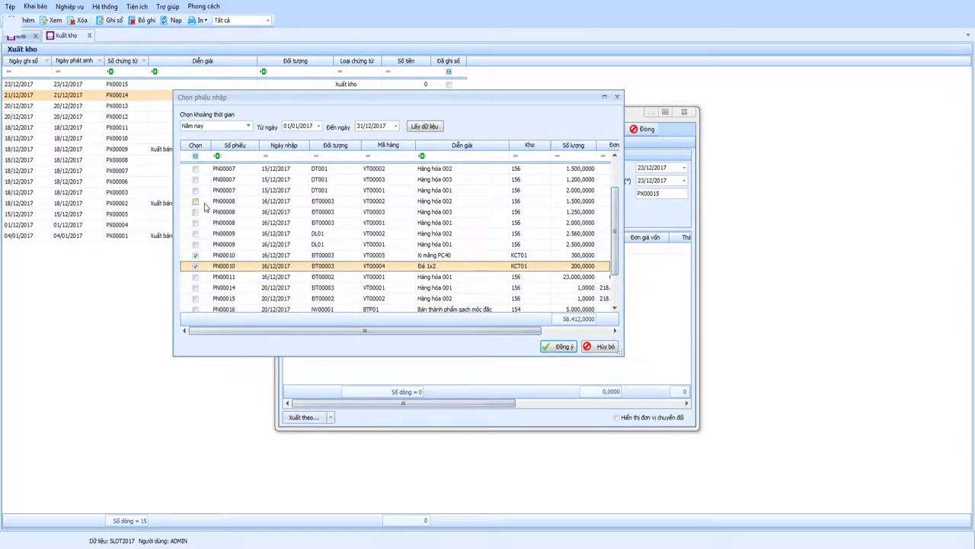
left_click_drag(617, 246, 618, 198)
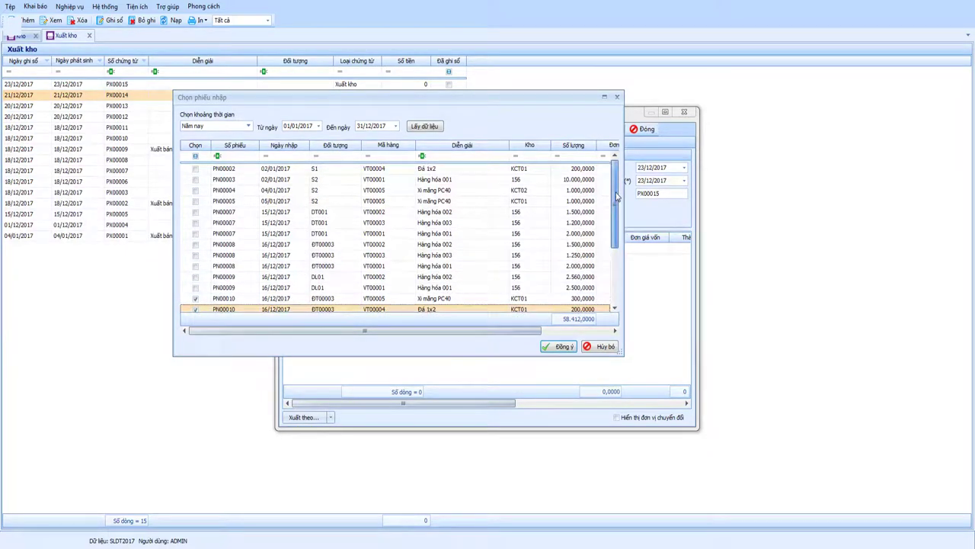
left_click(195, 191)
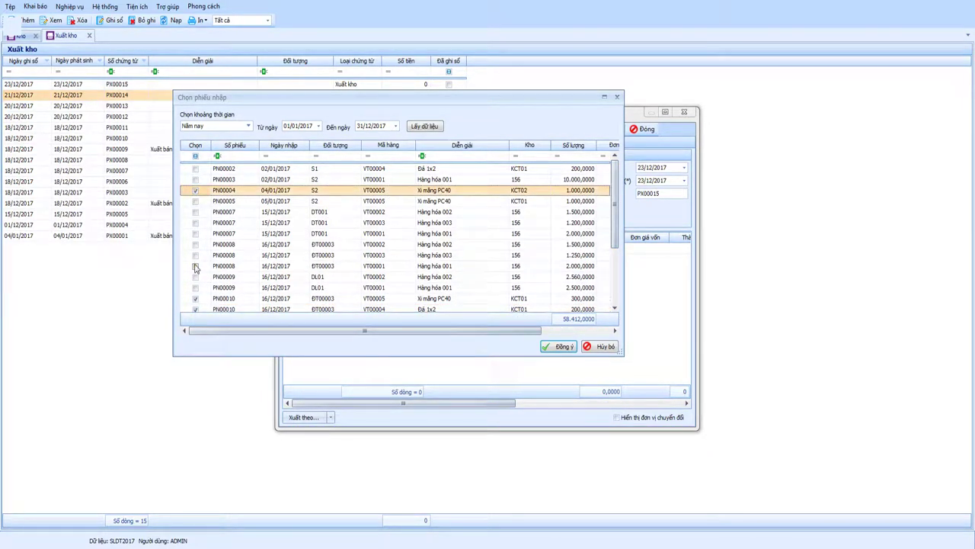
left_click(560, 346)
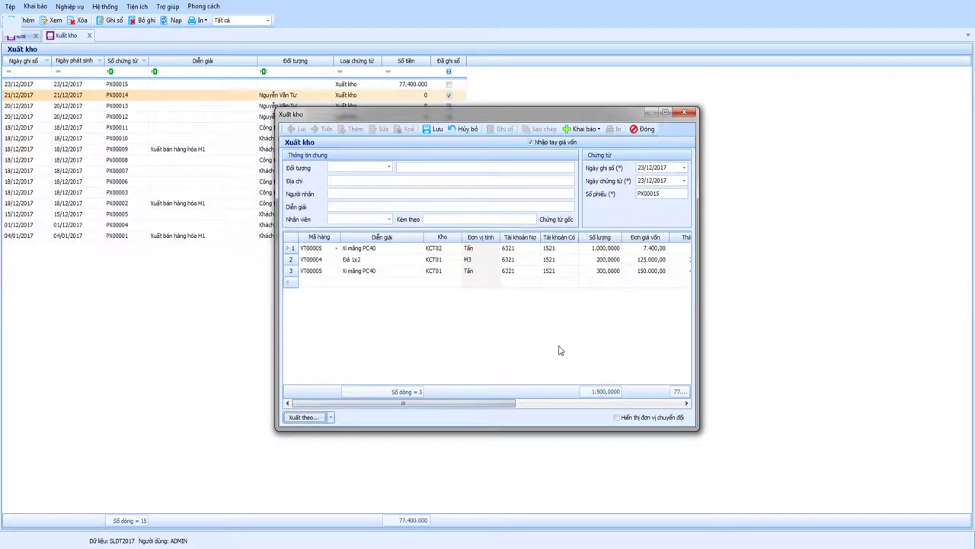
Examine the material lines brought into the issue slip and its Nhập tay giá vốn option
mouse_move(403, 403)
left_mouse_down()
mouse_move(572, 407)
mouse_move(387, 409)
mouse_move(411, 409)
left_mouse_up()
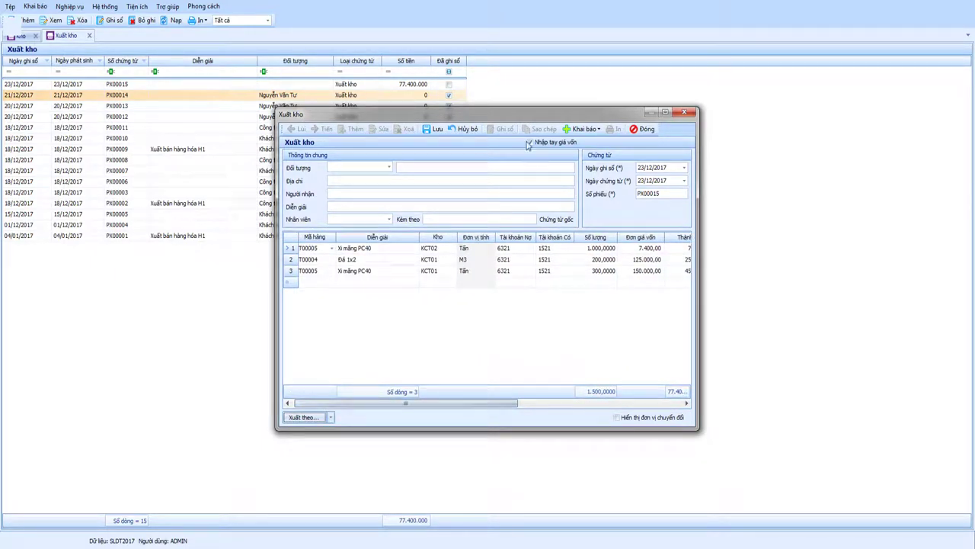
left_click_drag(522, 119, 471, 115)
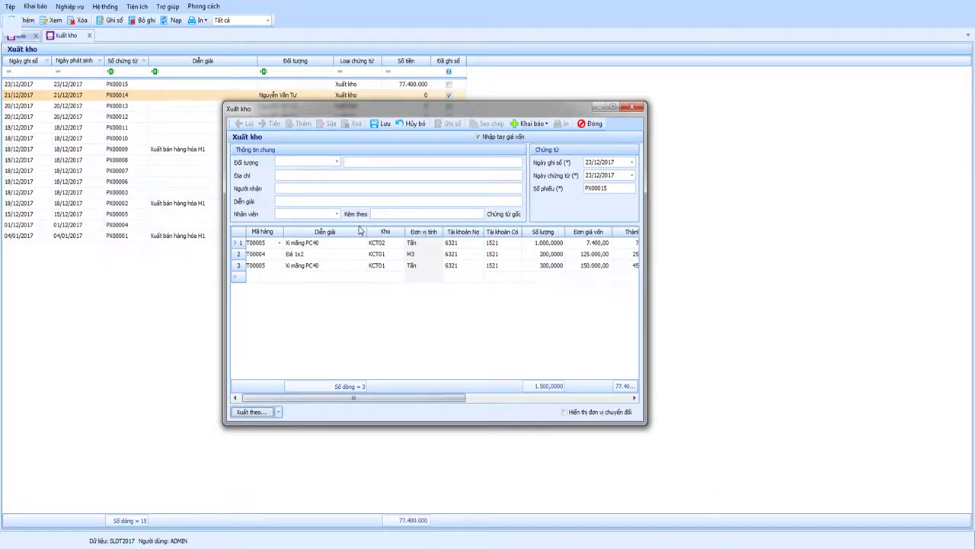
left_click(479, 138)
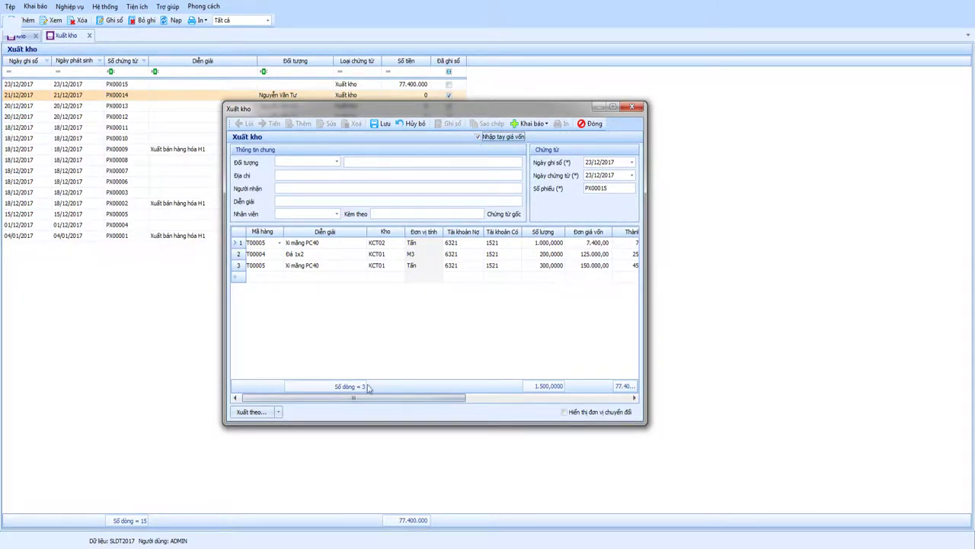
Review the quantity, cost price, amount, cost item, cost object and source receipt columns of the three issue lines
left_click_drag(353, 397, 424, 402)
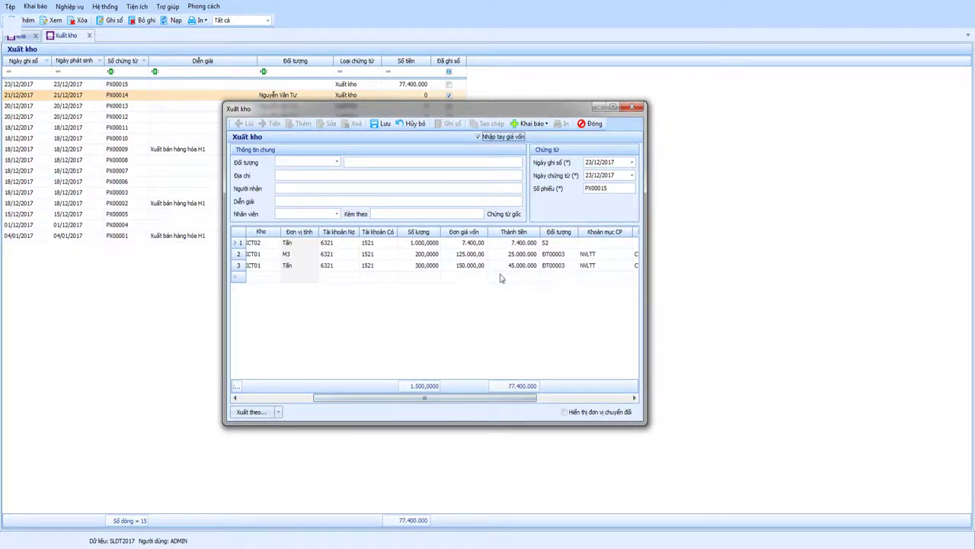
left_click(516, 254)
left_click(516, 265)
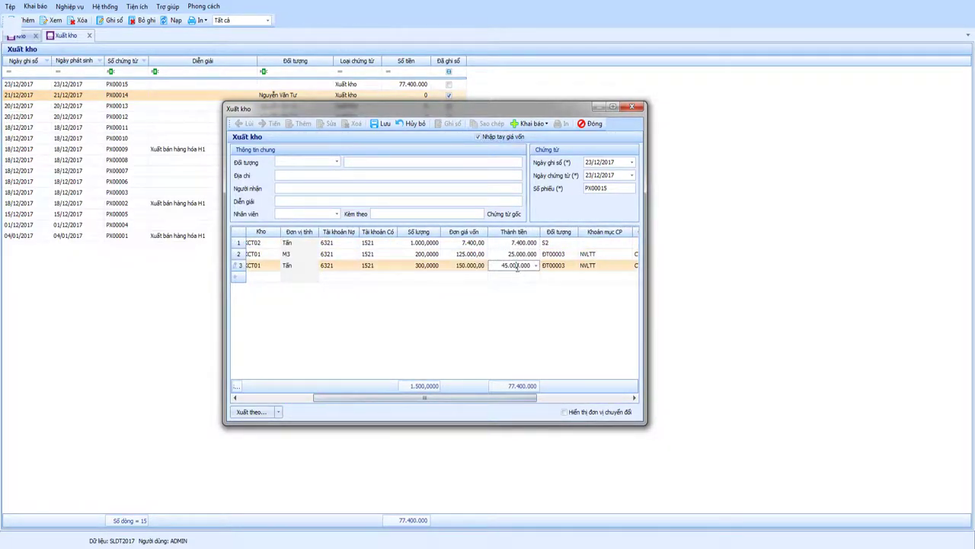
key("Up")
key("Up")
key("Down")
key("Down")
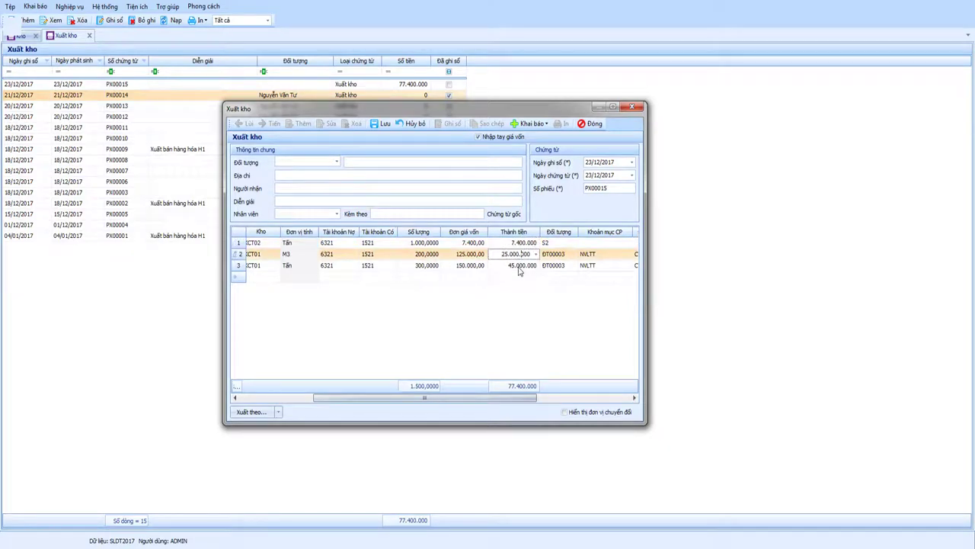
key("Up")
key("Up")
key("Down")
key("Down")
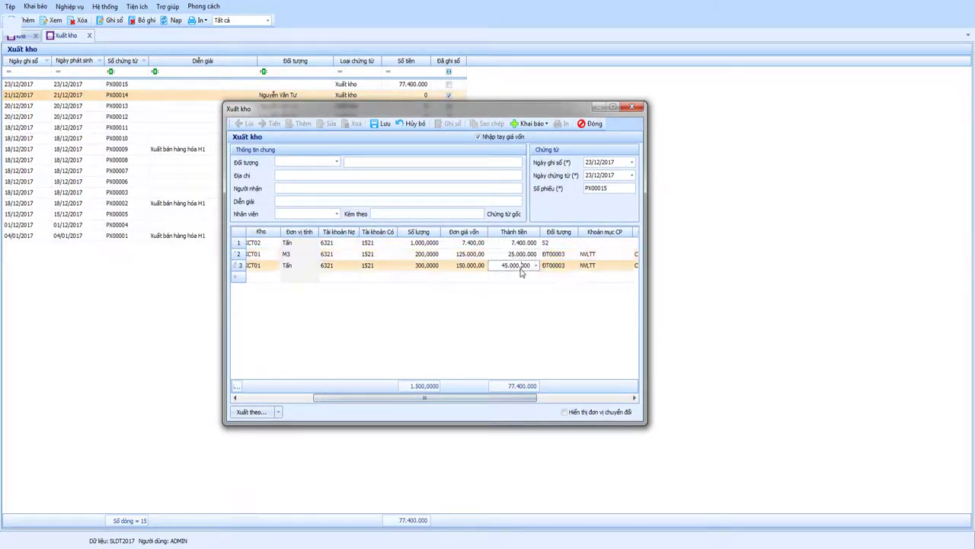
key("Up")
key("Up")
key("Down")
key("Down")
left_click_drag(424, 400, 565, 402)
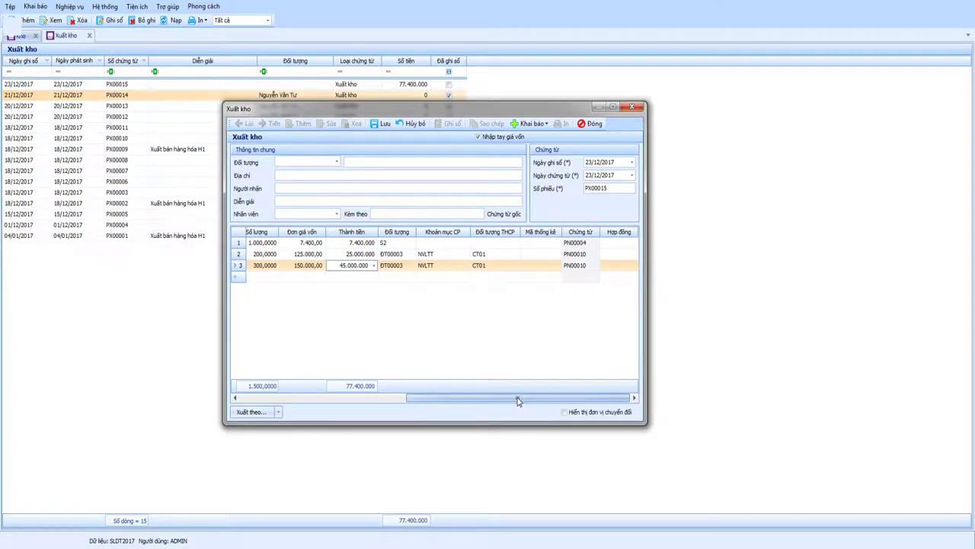
left_click_drag(518, 401, 324, 411)
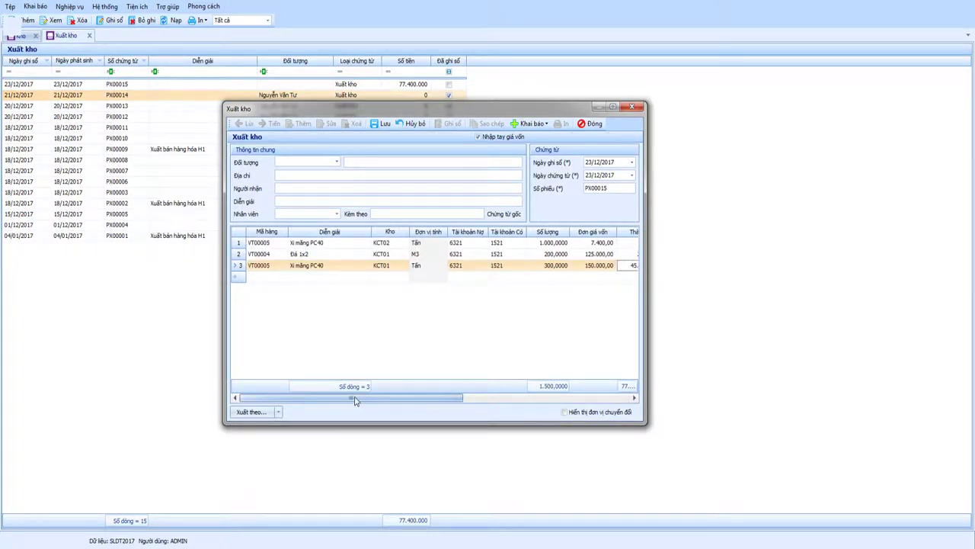
Set the slip's Đối tượng to the first employee in the list, filling in the recipient's name
left_click(336, 162)
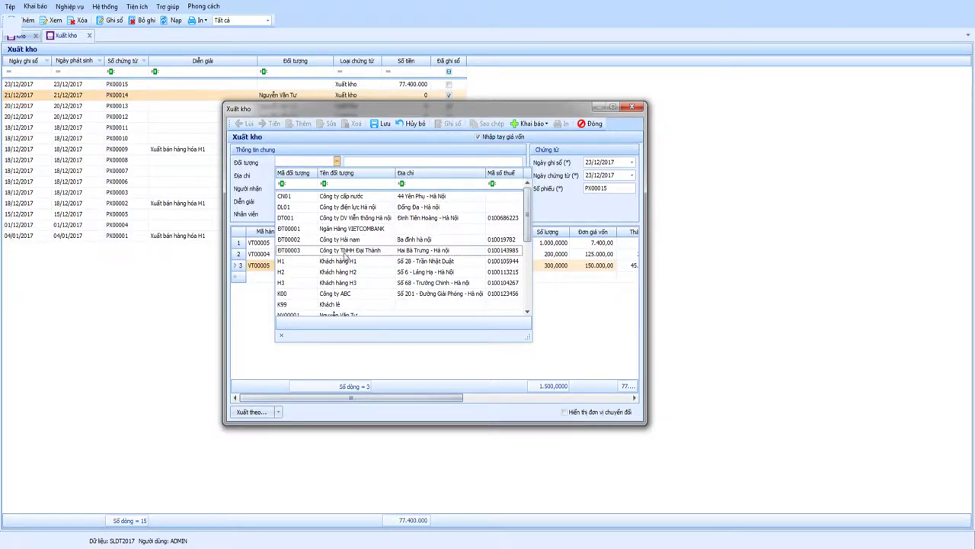
scroll(340, 252, "down", 1)
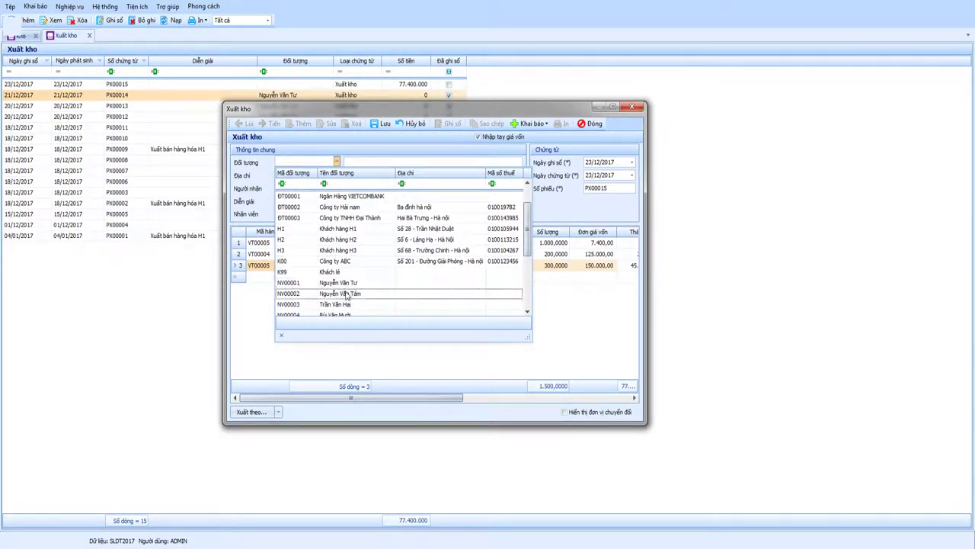
scroll(343, 301, "down", 1)
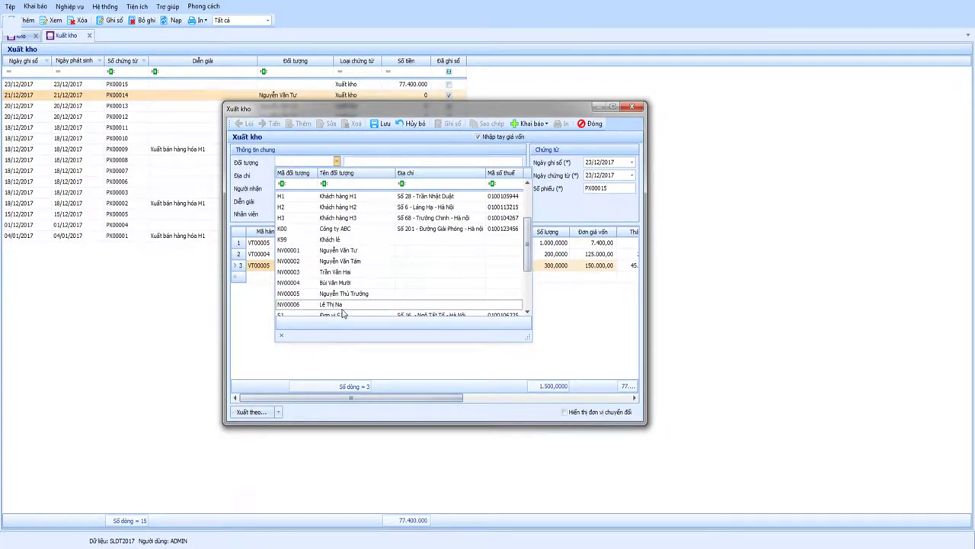
scroll(343, 317, "down", 3)
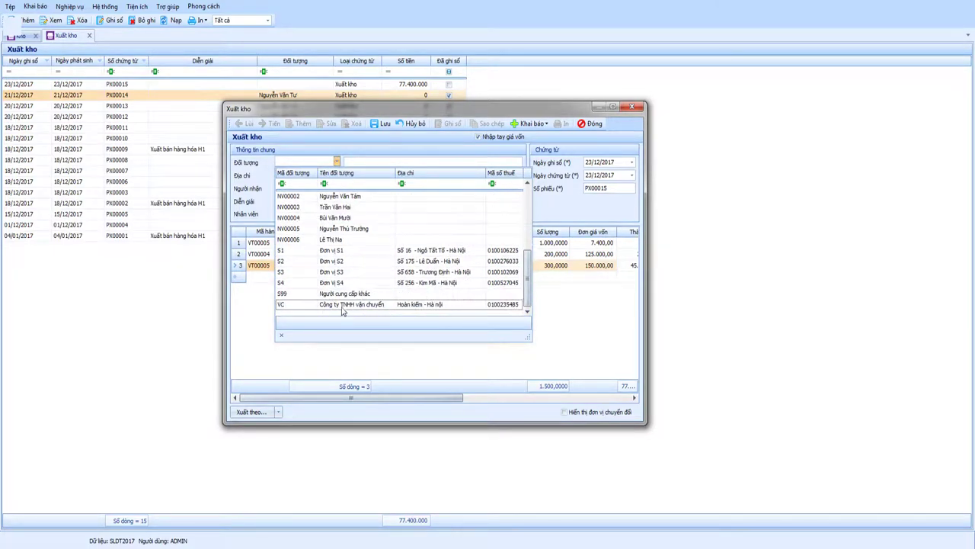
scroll(347, 282, "up", 1)
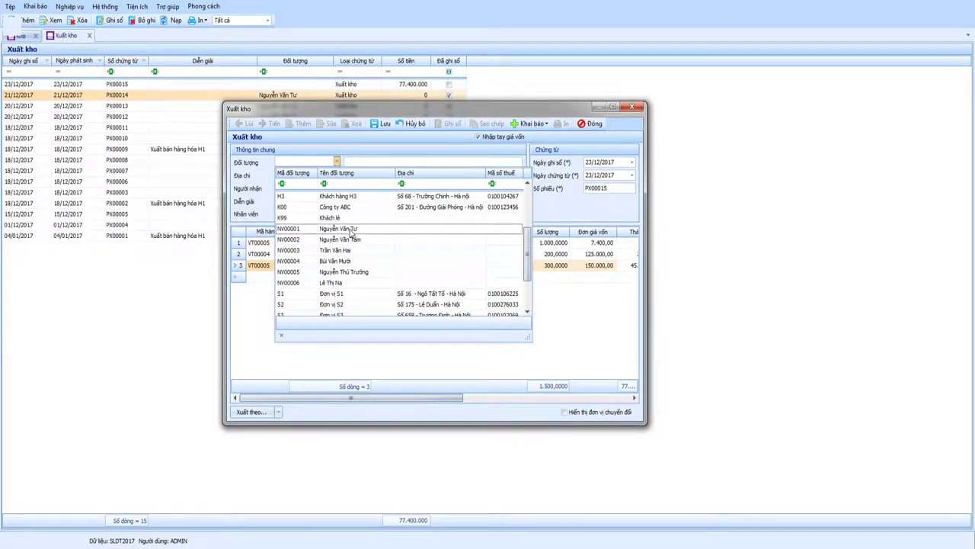
left_click(351, 231)
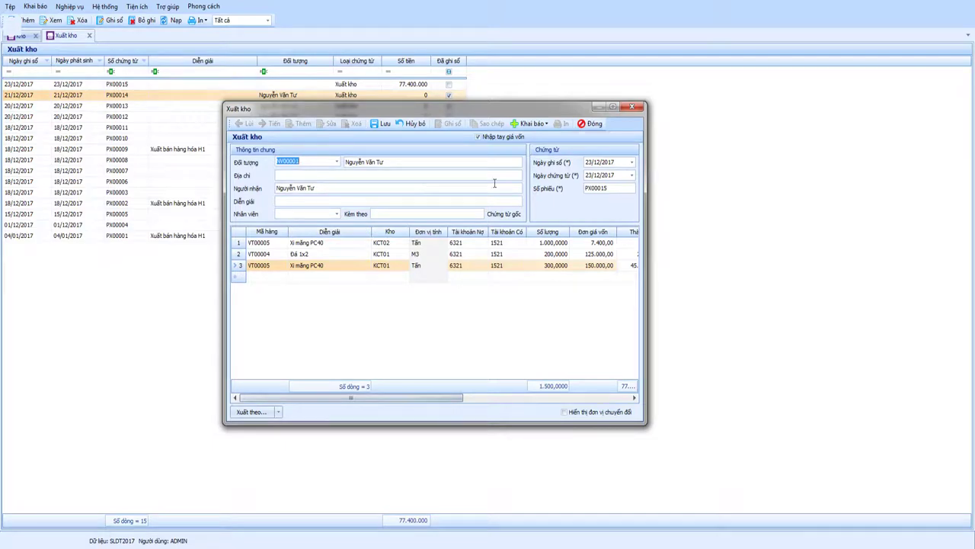
key("Tab")
key("Tab")
key("Tab")
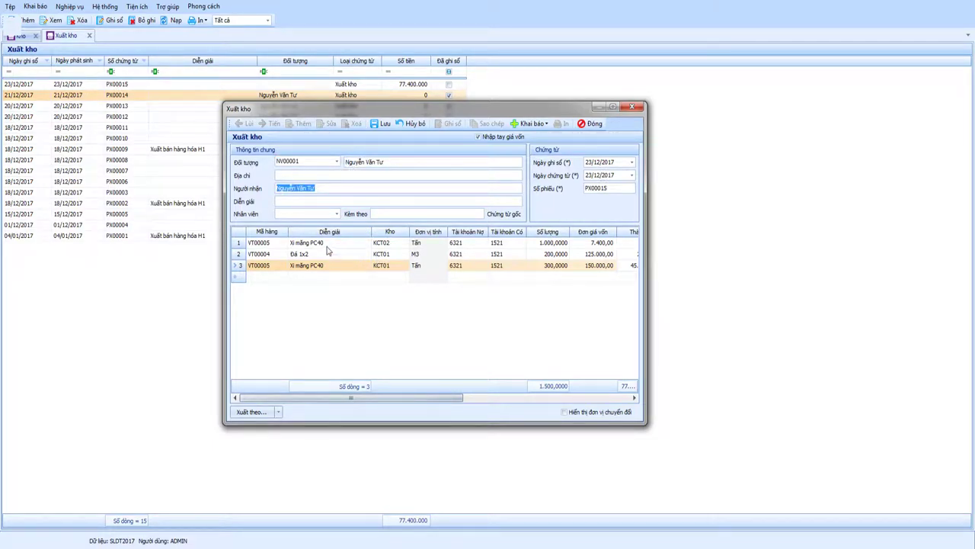
Set the Tài khoản Nợ of the first line, Xi măng PC40, to 6211
left_click(473, 243)
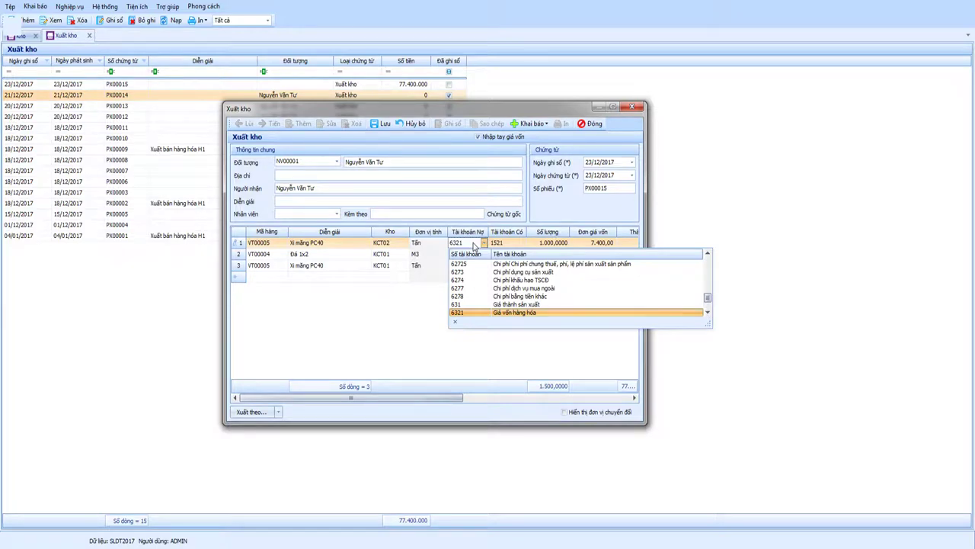
type("621")
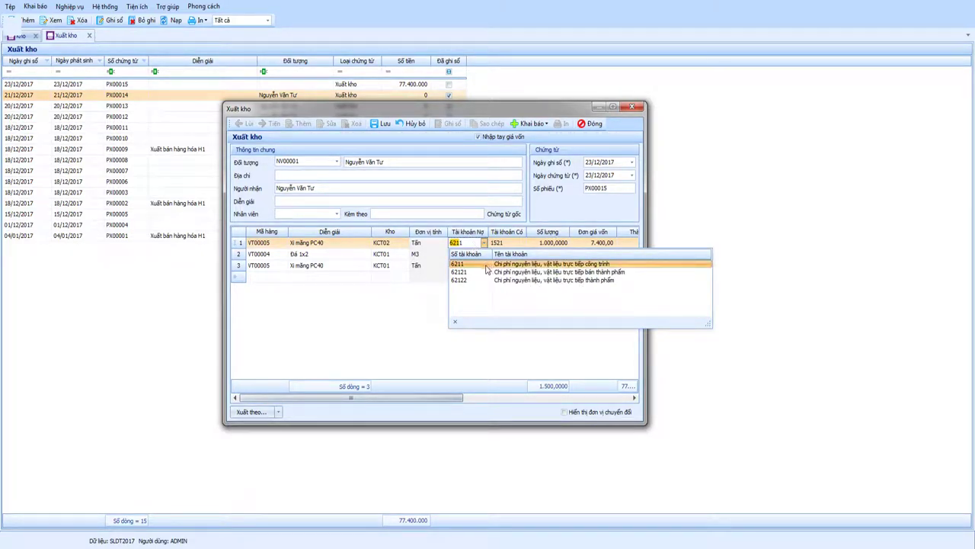
left_click(472, 266)
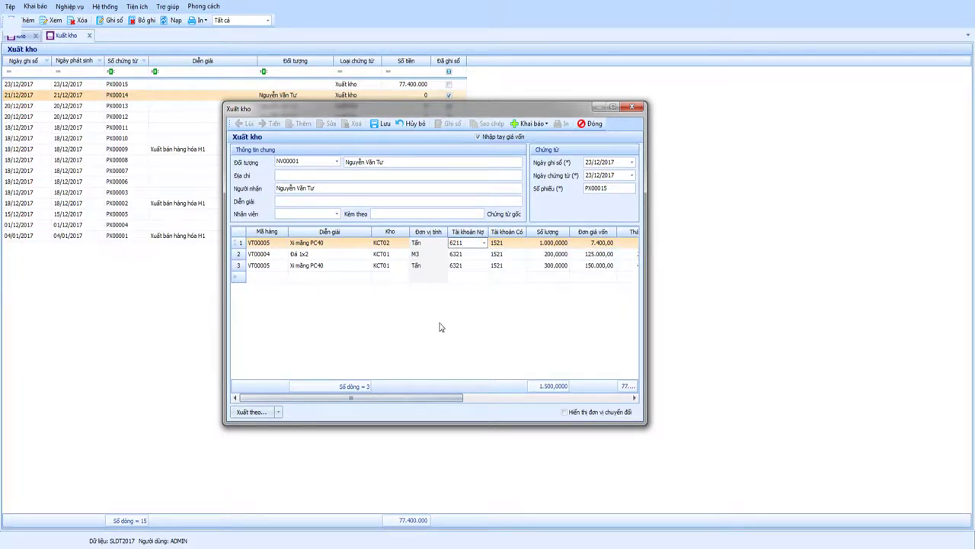
Try account 15411 as the first line's Tài khoản Nợ, and set it back to 6211
left_click(484, 242)
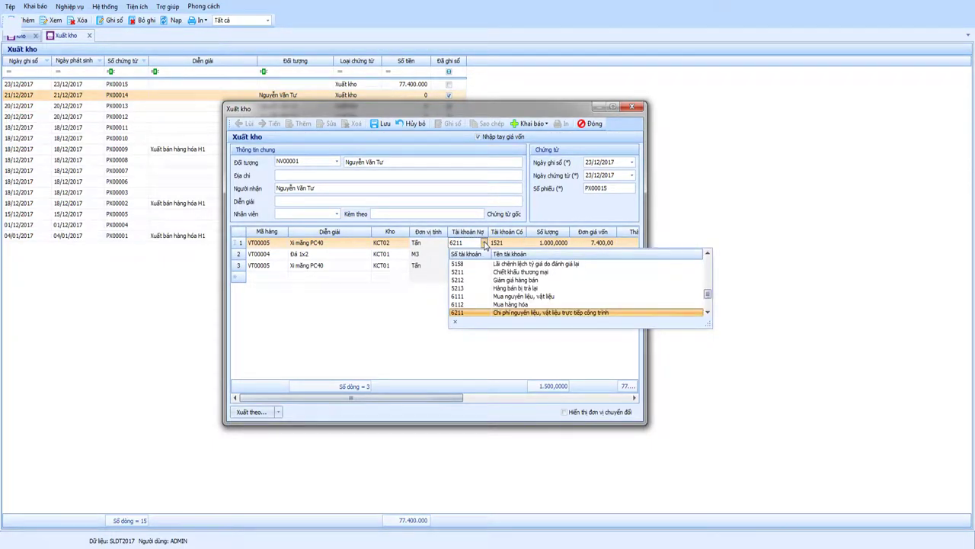
type("154")
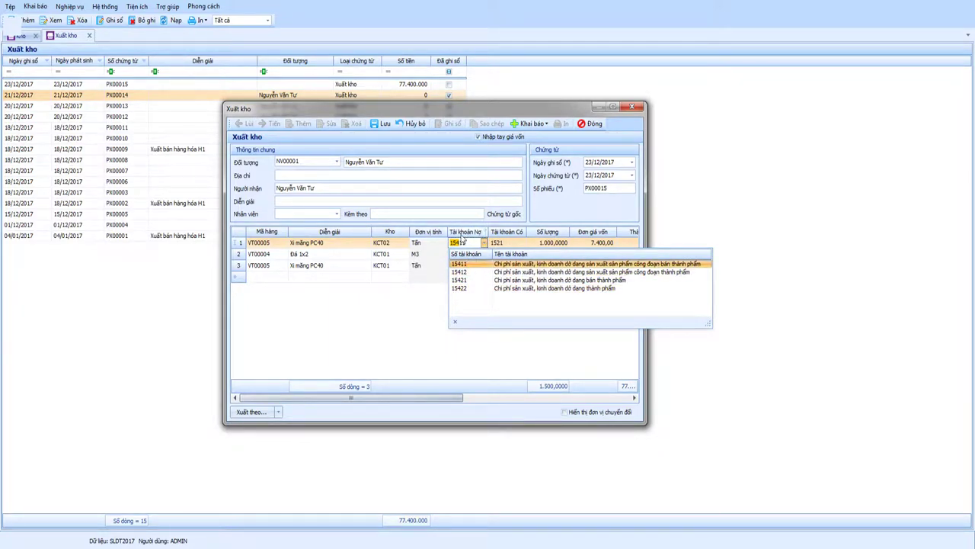
left_click(473, 245)
left_click(473, 245)
left_click(472, 245)
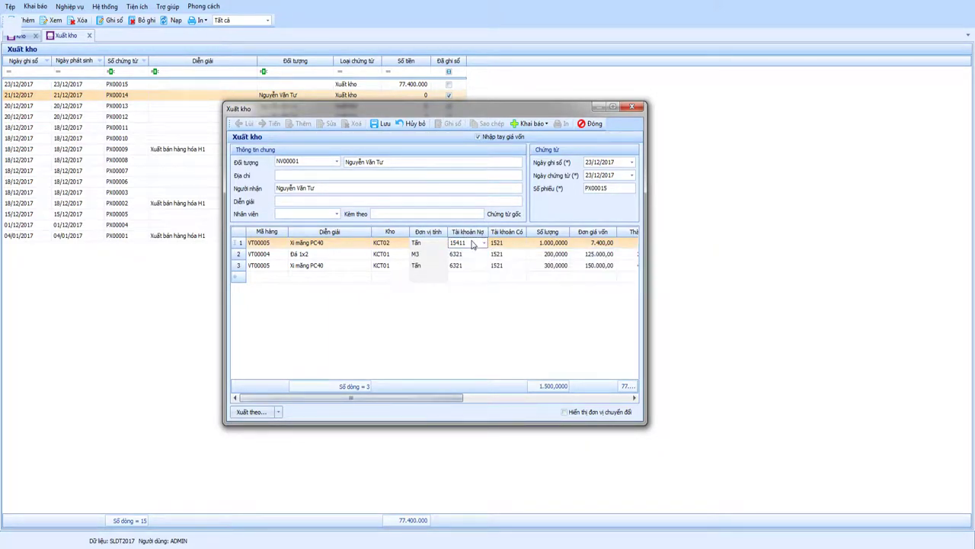
type("62")
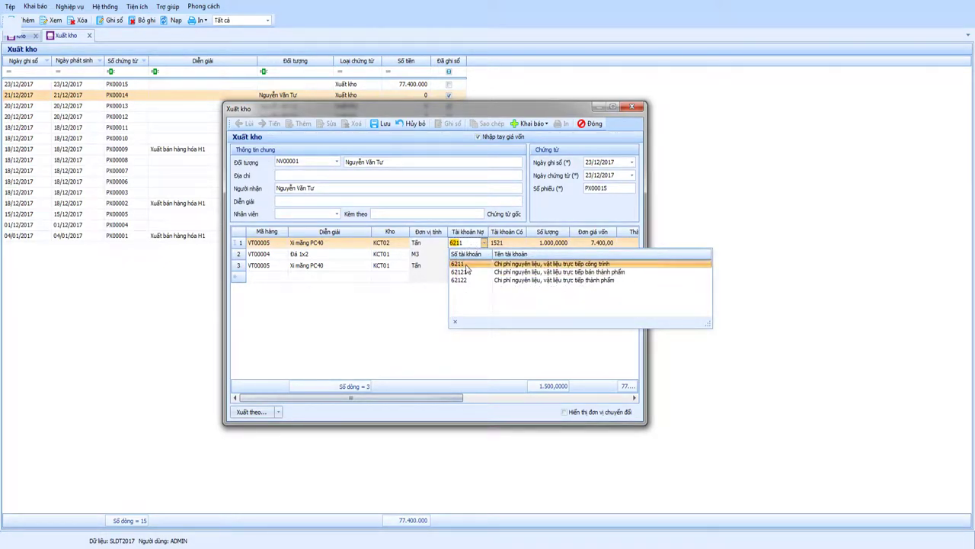
left_click(466, 264)
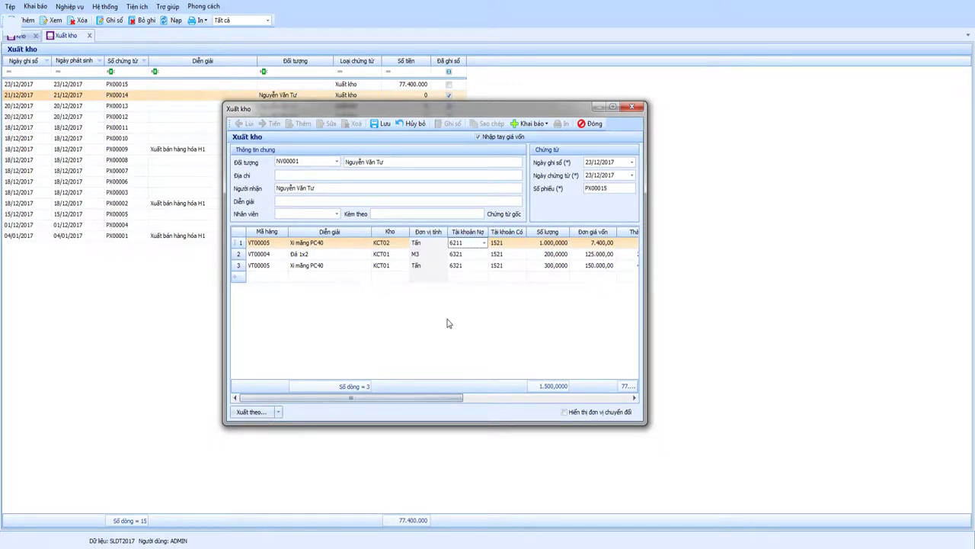
Reselect 6211 as the first line's Tài khoản Nợ and copy it down to the other two lines
left_click(484, 242)
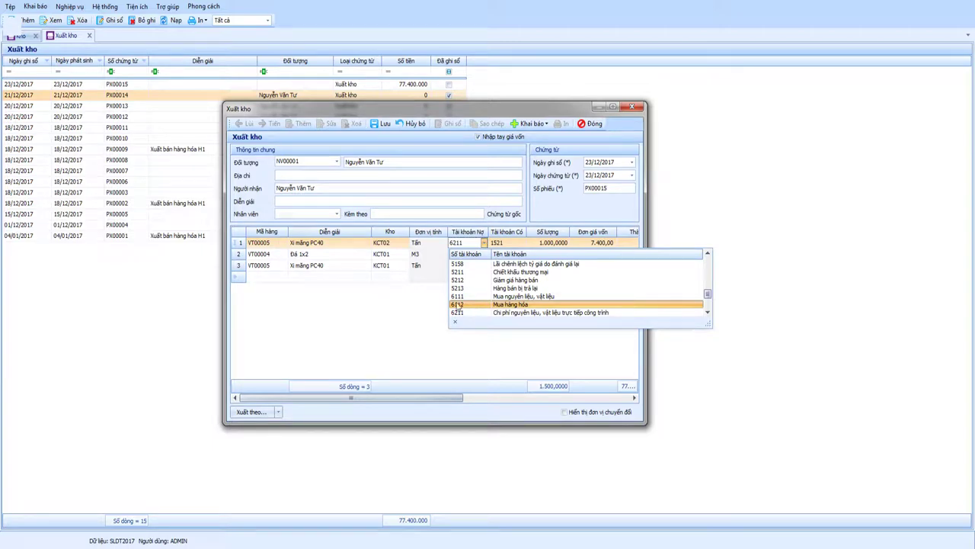
left_click(460, 314)
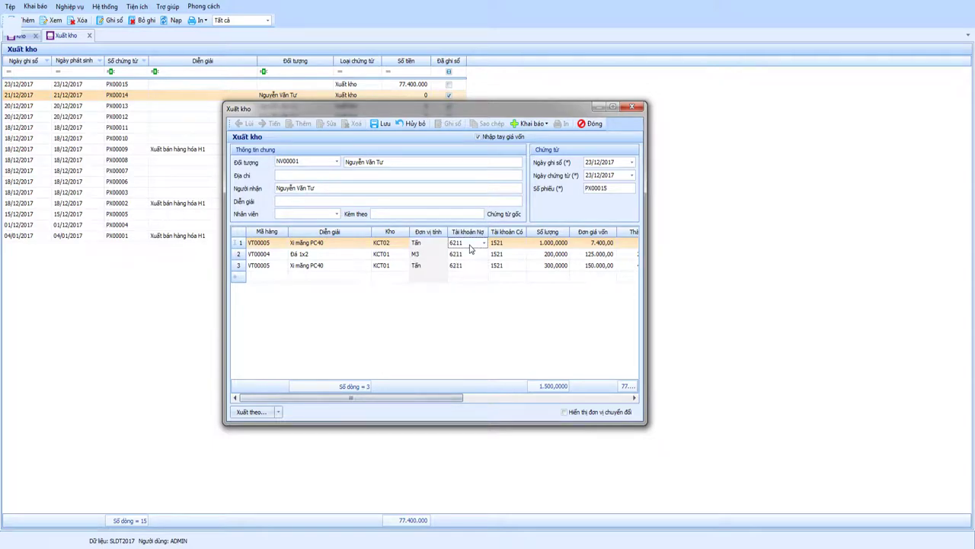
Switch to the Word document, add the note "Giữ phím CTLR + M" on the empty last line, and return to the issue slip
key("alt+Tab")
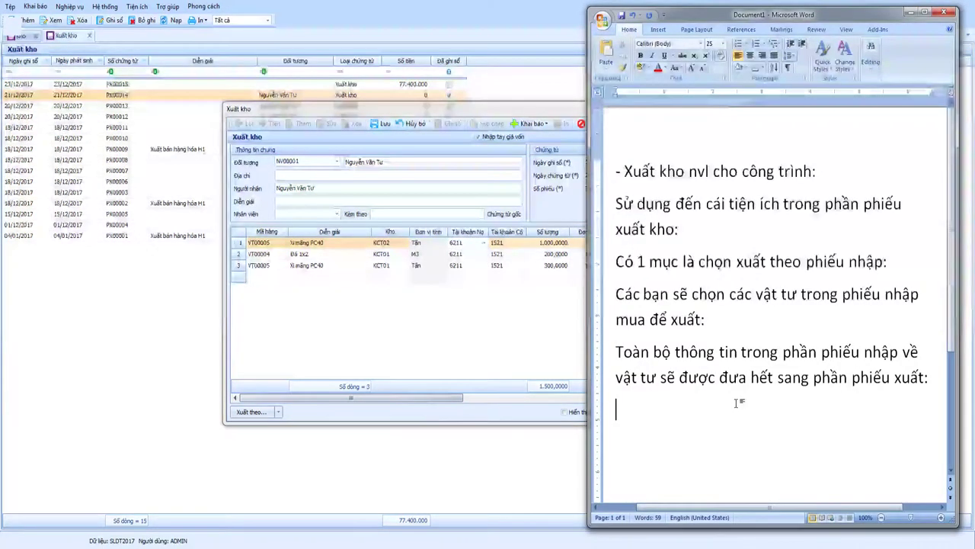
type("Giu")
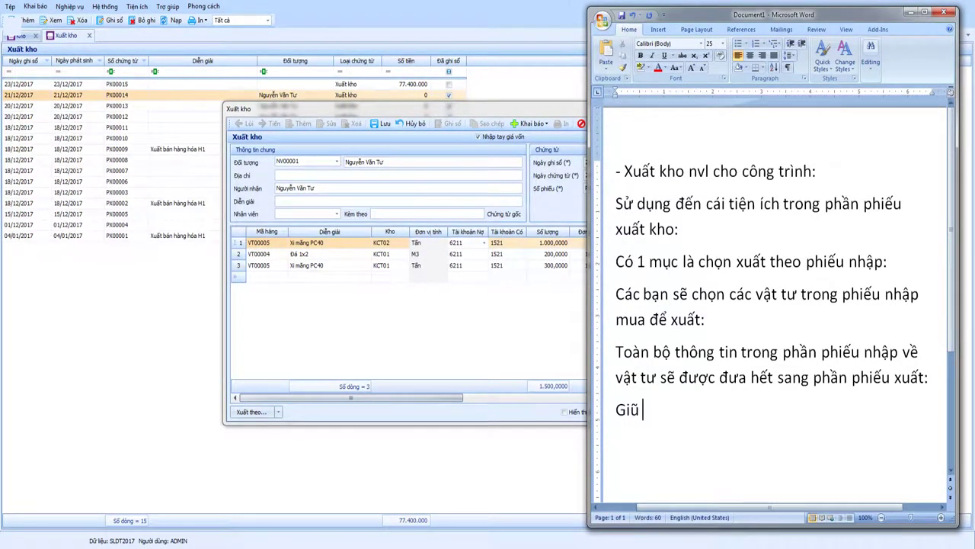
type("w phim")
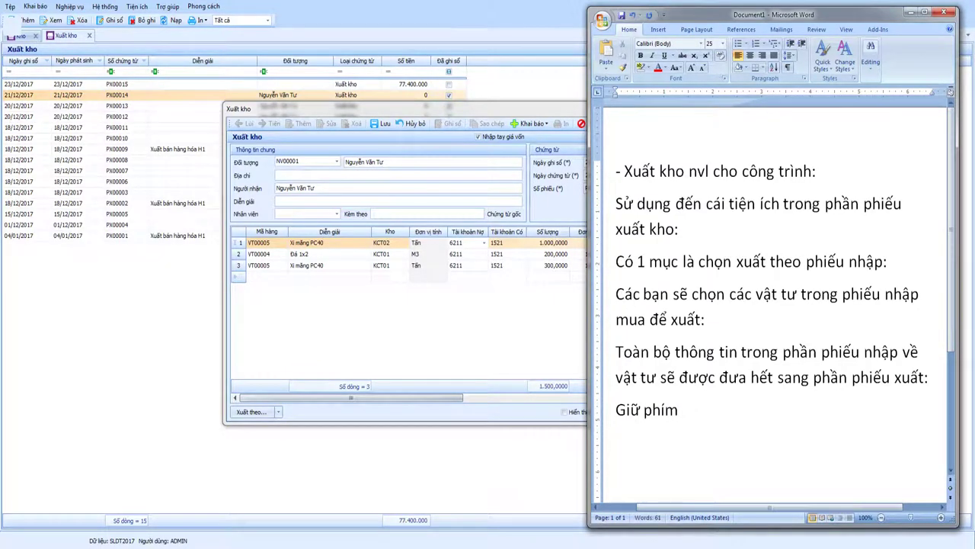
type("s CT")
type("LR +")
type(" M")
left_click(485, 316)
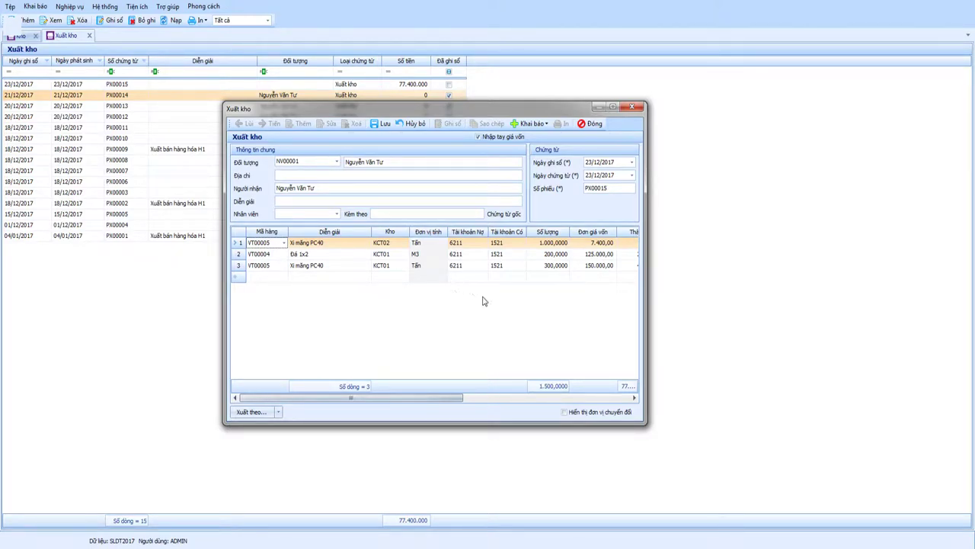
Set the Khoản mục CP of the first Xi măng PC40 line to NVLTT
left_click_drag(353, 398, 520, 398)
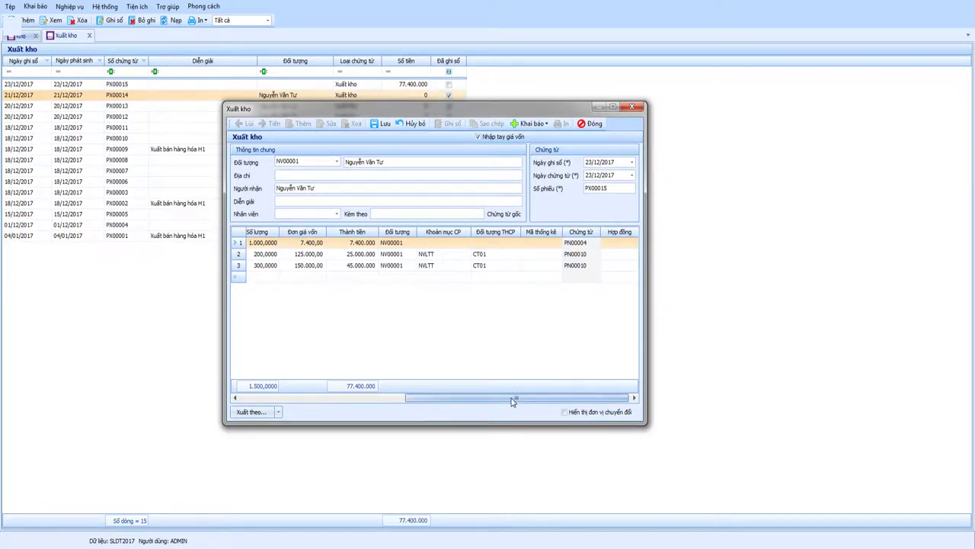
left_click_drag(515, 398, 358, 398)
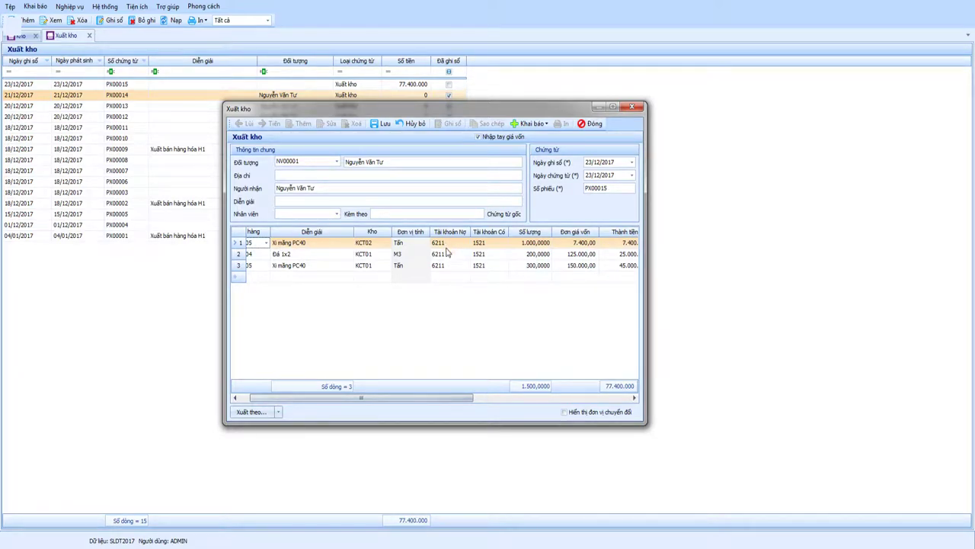
left_click_drag(378, 399, 373, 400)
left_click_drag(486, 396, 534, 397)
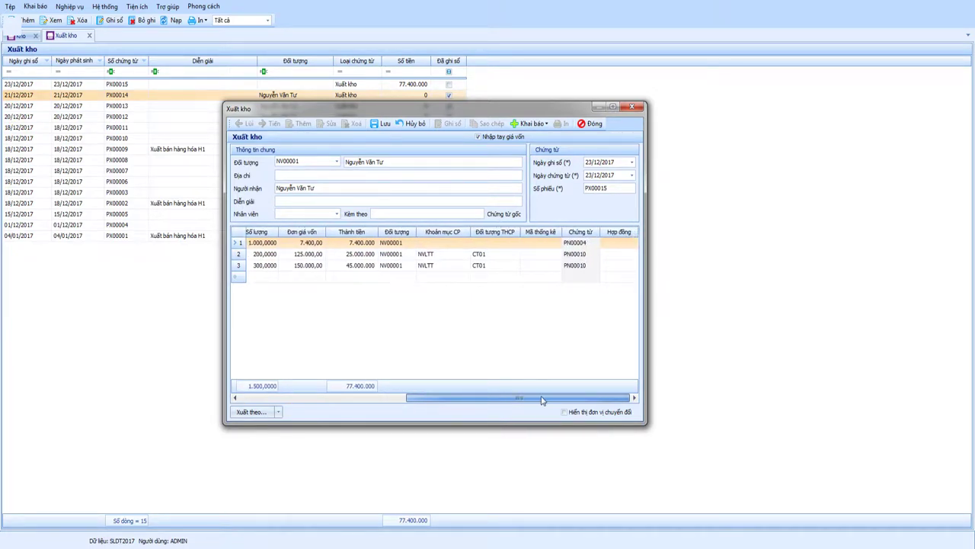
left_click(467, 244)
left_click(467, 243)
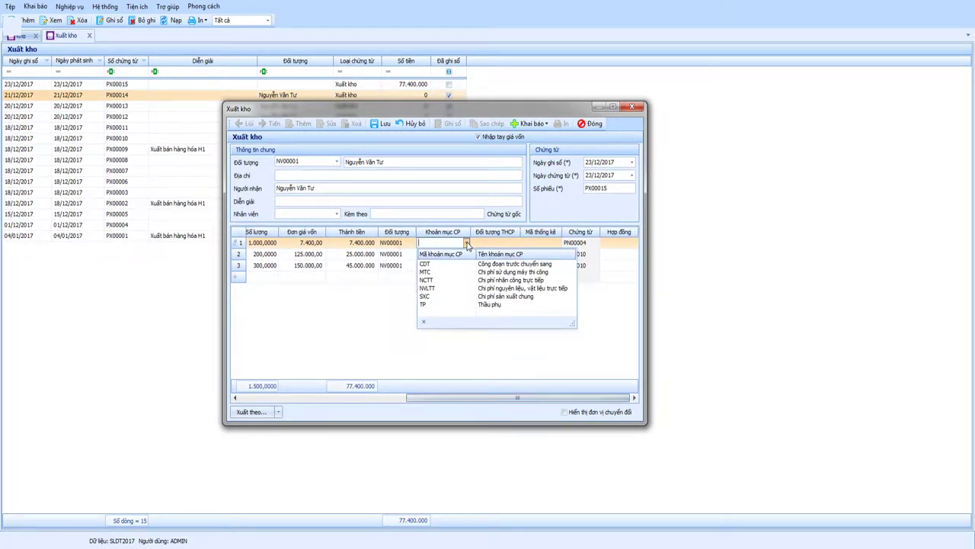
left_click(439, 291)
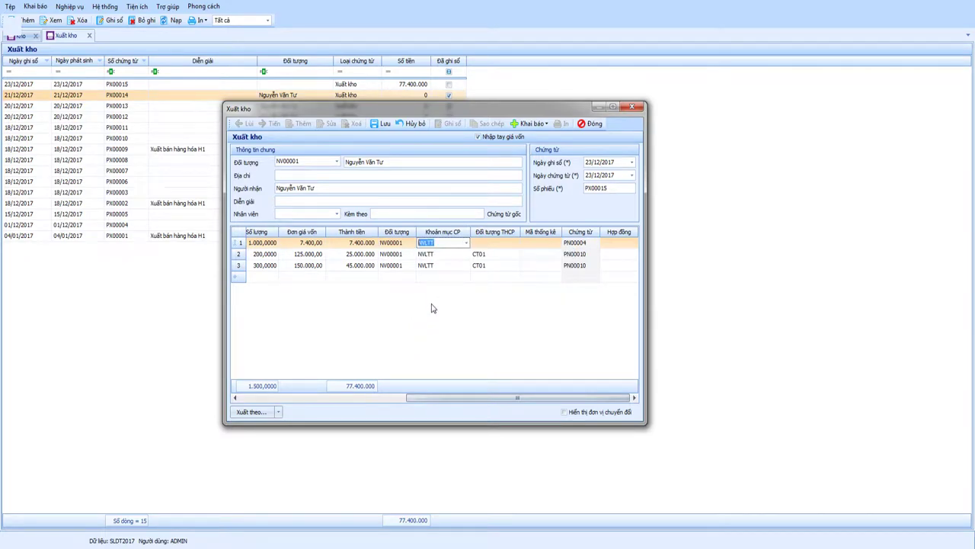
Compare the Khoản mục CP and Đối tượng THCP entries of the second and third lines with those of the first line
left_click(428, 256)
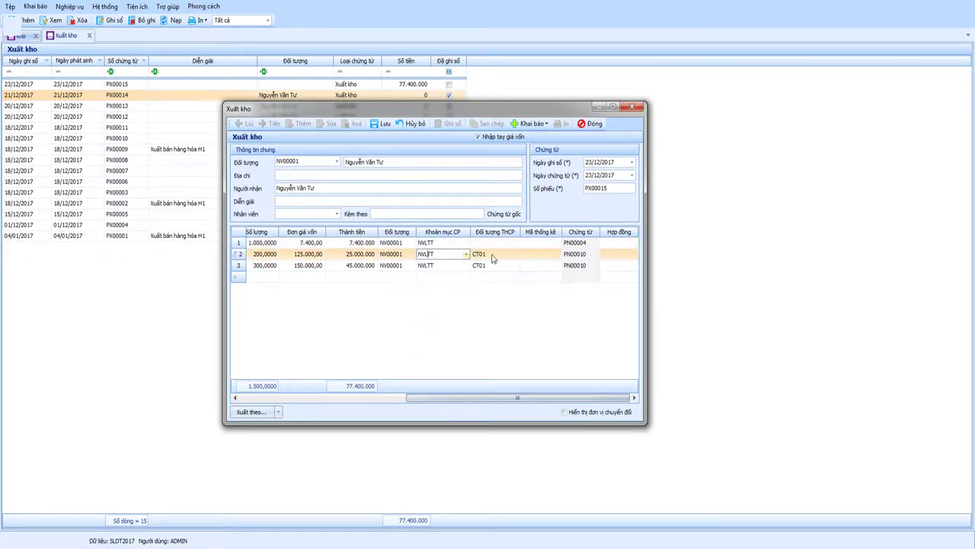
left_click(434, 266)
left_click(436, 255)
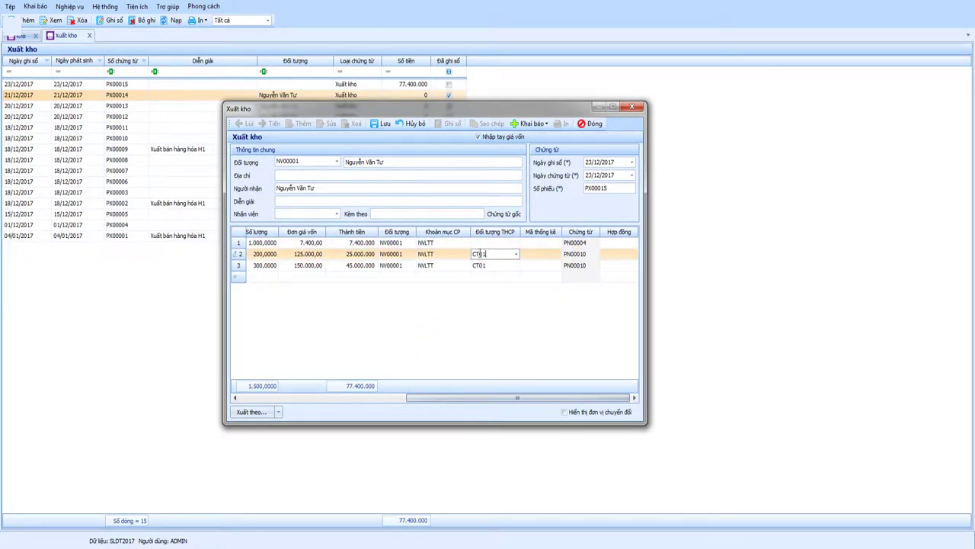
left_click(432, 266)
left_click(490, 254)
left_click(439, 255)
left_click(438, 266)
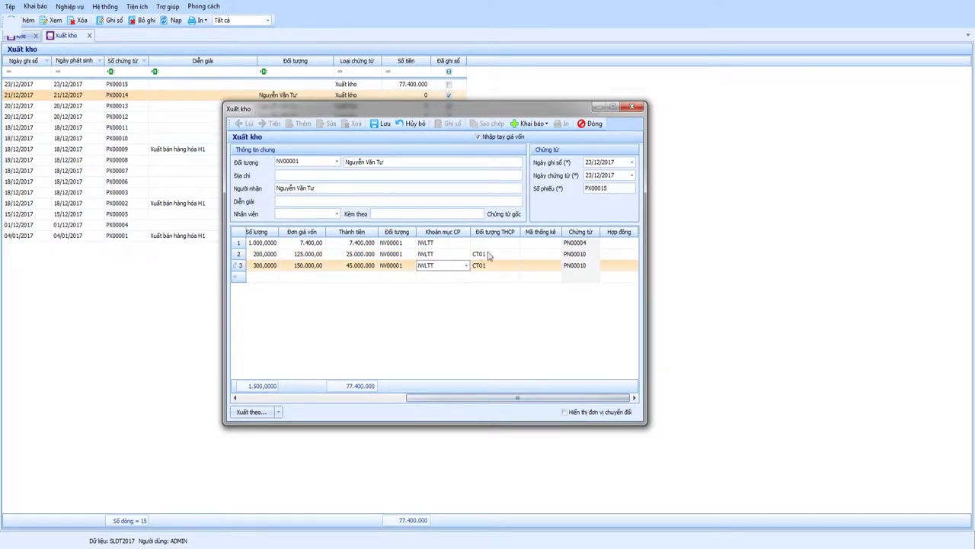
left_click(370, 244)
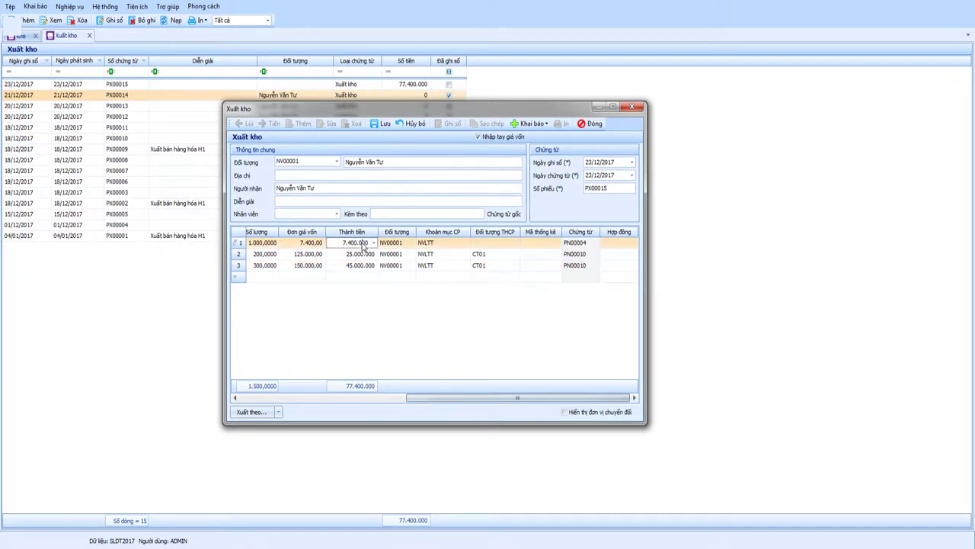
left_click(440, 244)
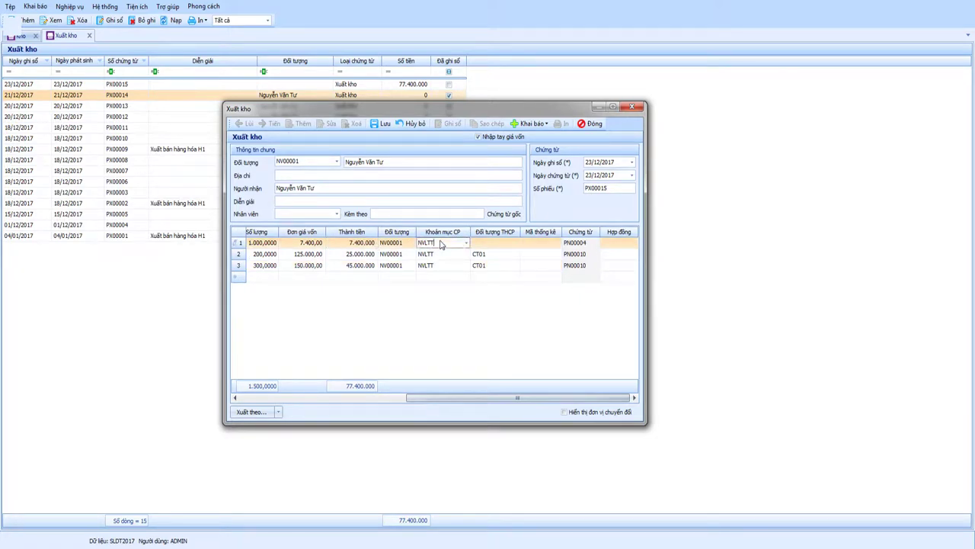
Set the first line's Đối tượng THCP to CT02, Công trình 02
left_click(492, 243)
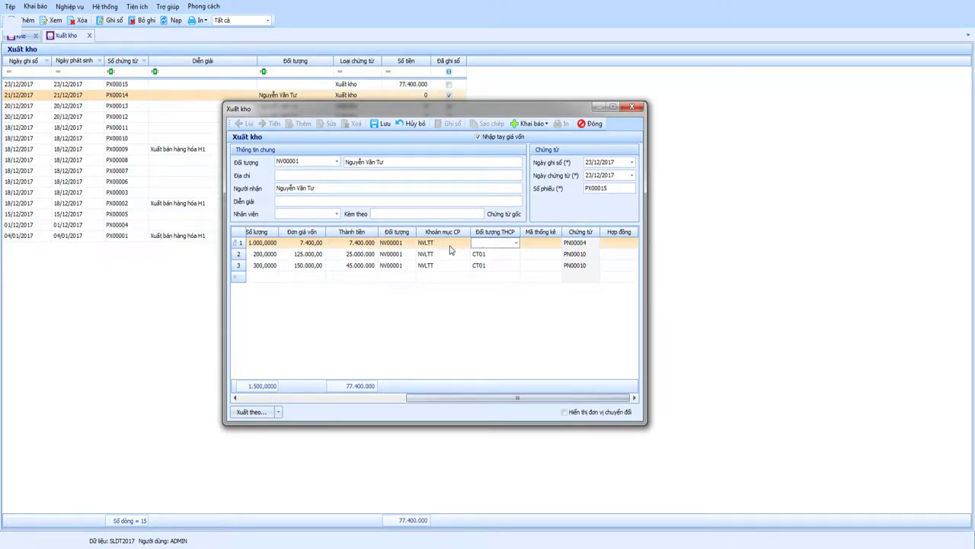
left_click(516, 243)
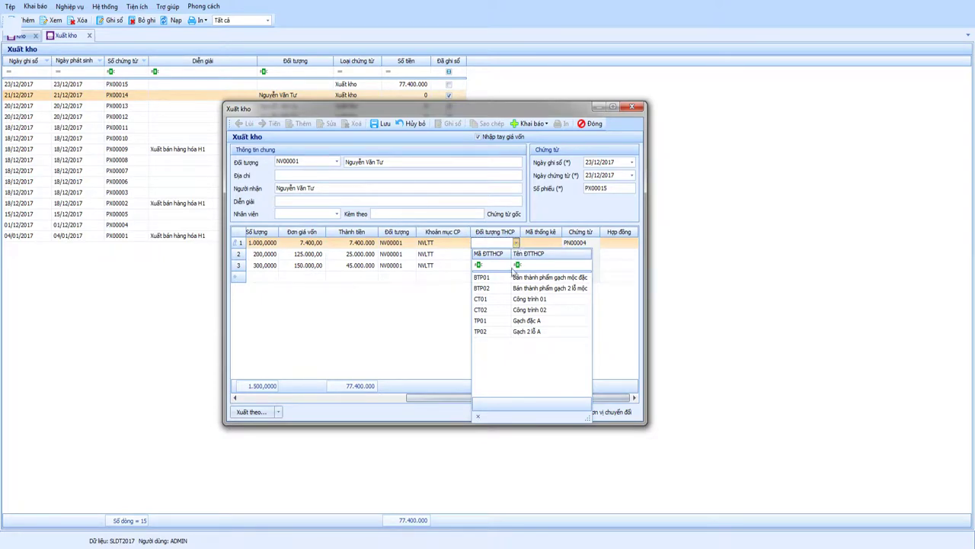
left_click(505, 310)
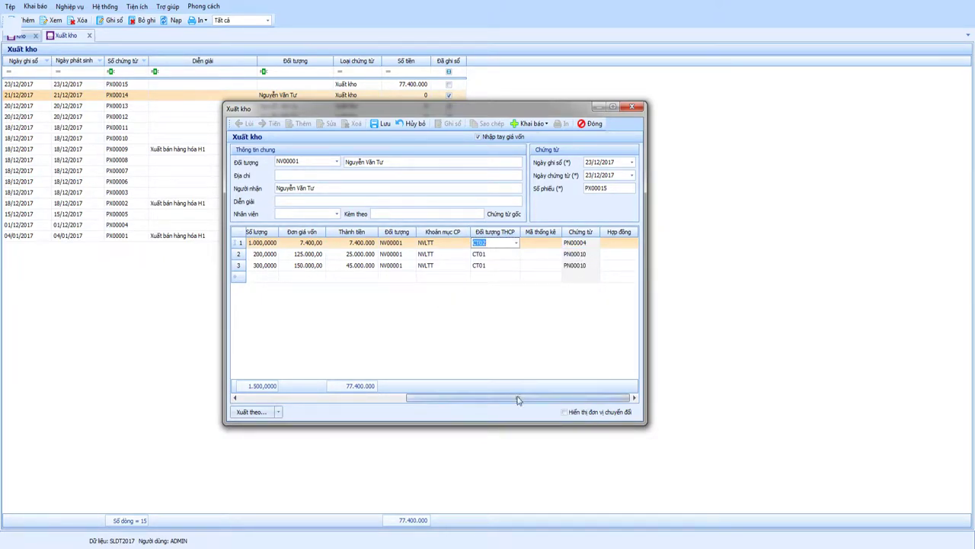
Review the columns of the three issue lines and check the cost item list for the first line, keeping NVLTT
left_click_drag(518, 397, 311, 410)
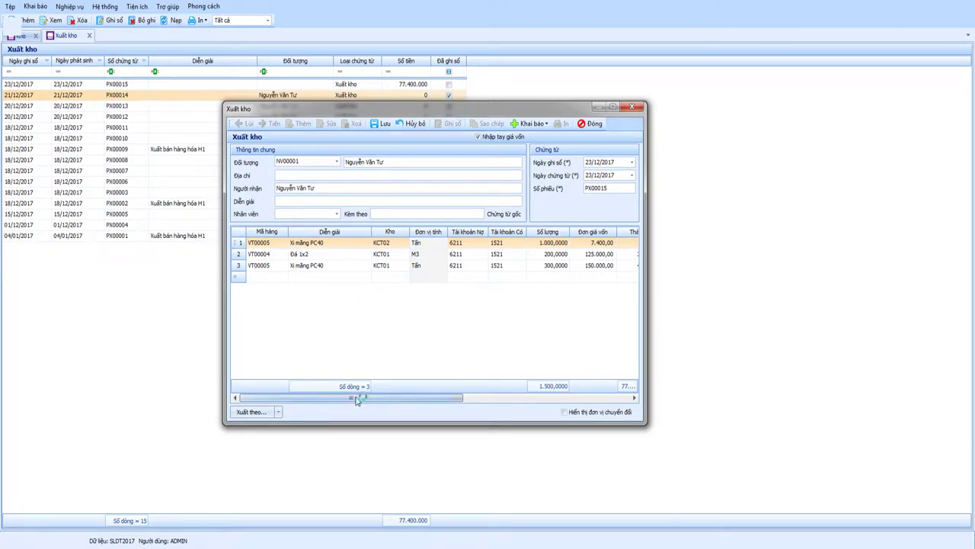
left_click_drag(352, 401, 531, 403)
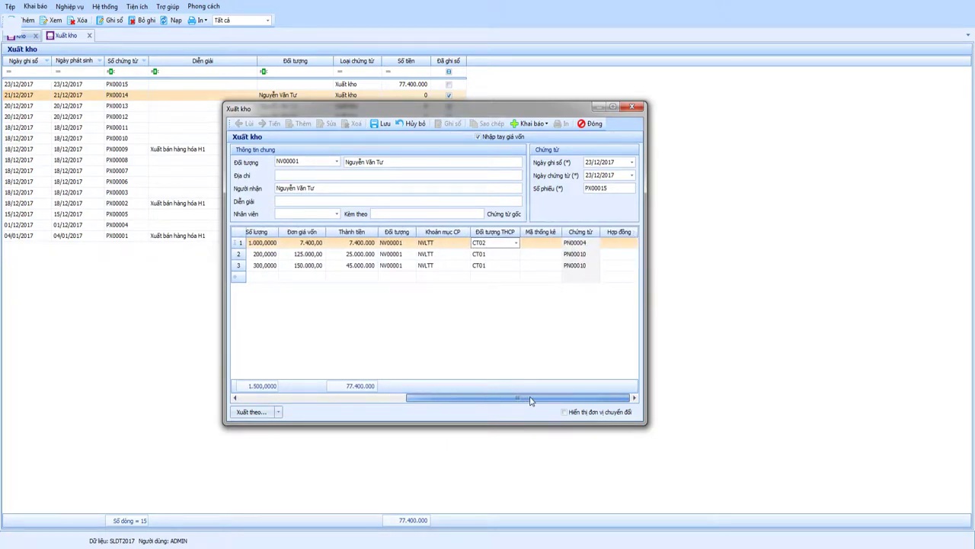
left_click(436, 243)
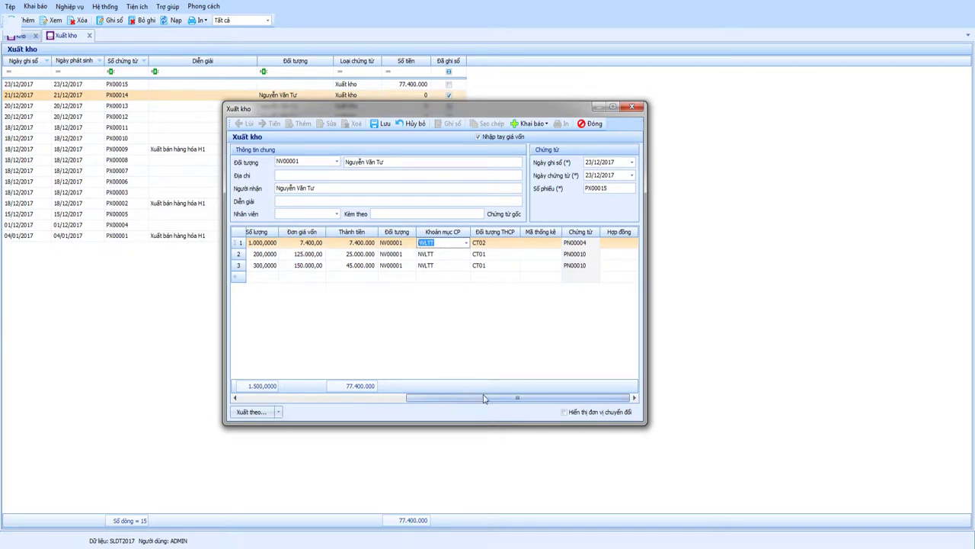
left_click_drag(501, 398, 538, 392)
left_click(467, 243)
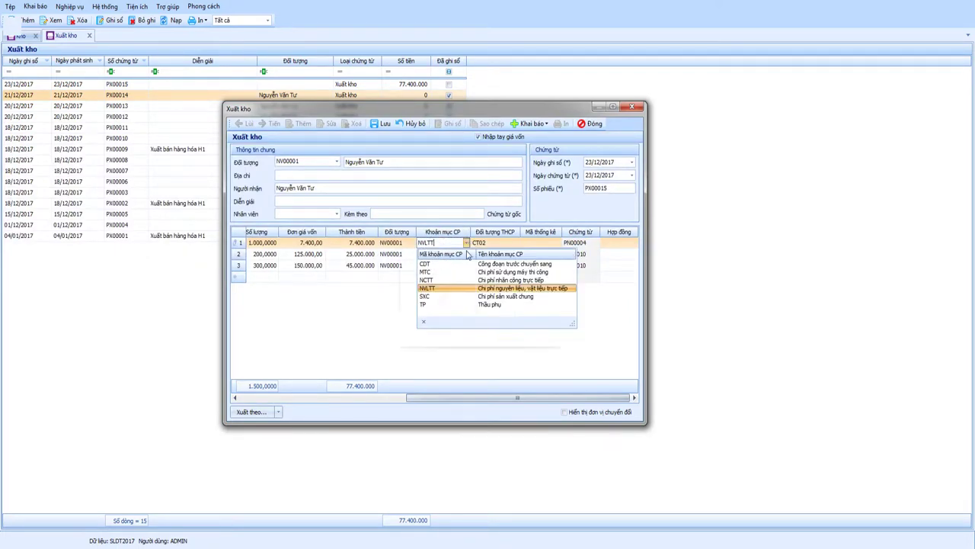
left_click(449, 293)
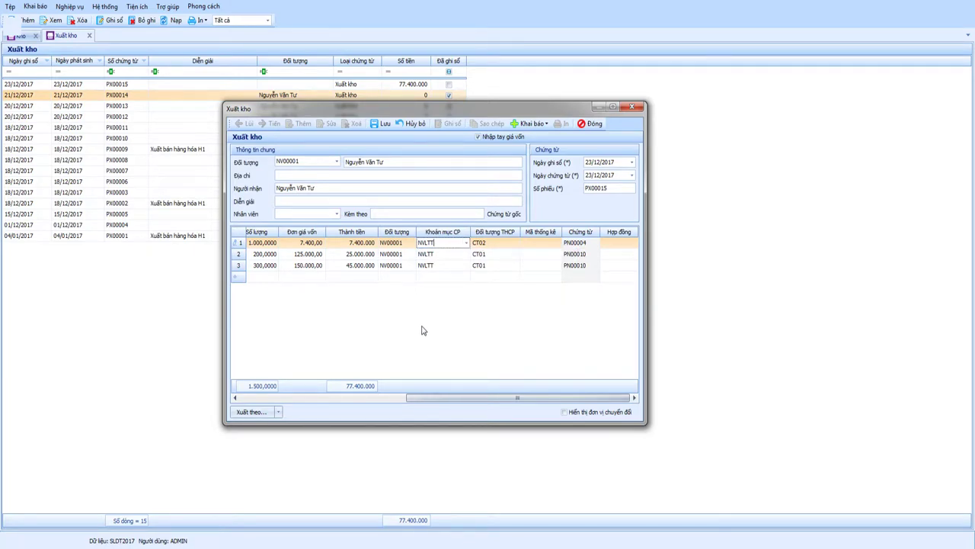
left_click(465, 243)
left_click(429, 288)
left_click(501, 244)
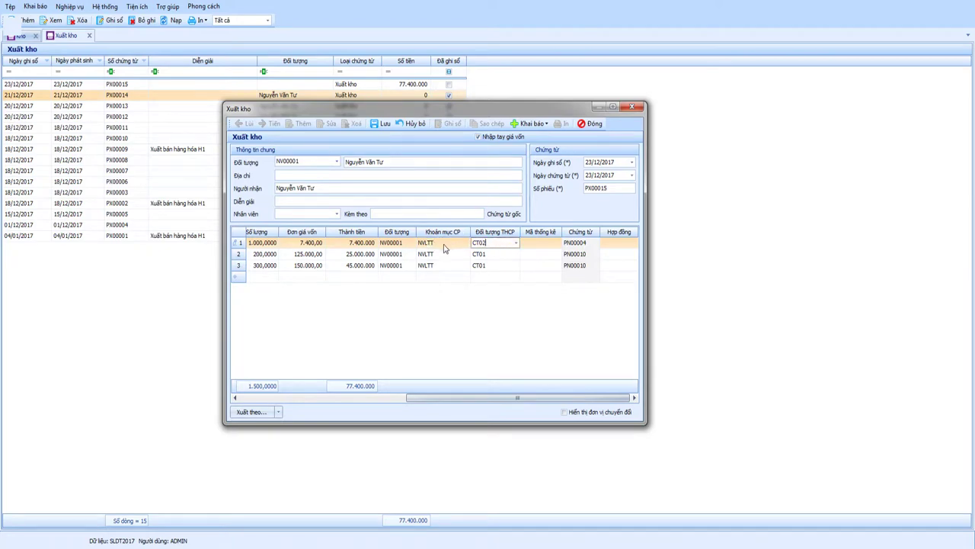
Clear the Đối tượng THCP of the first line
double_click(496, 241)
key("Delete")
left_click(544, 244)
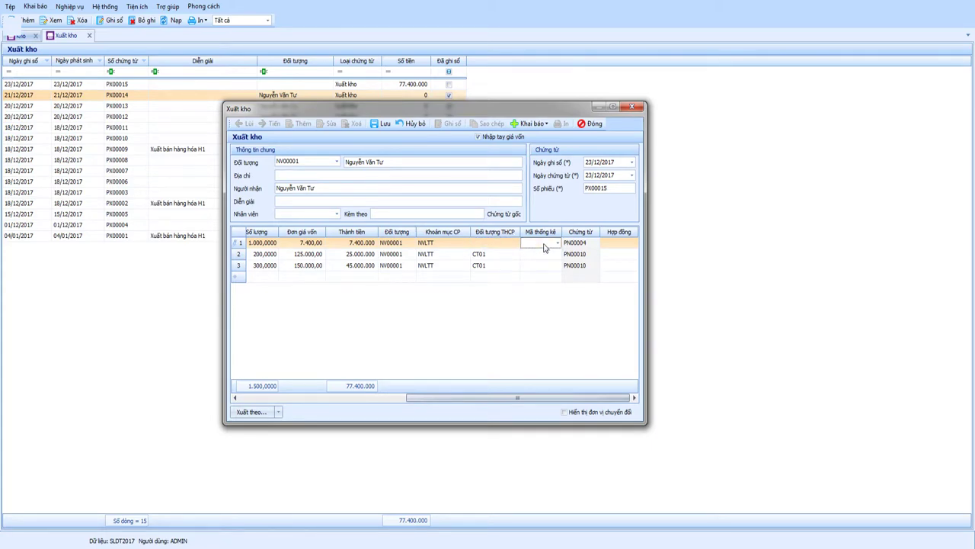
Save the stock issue slip PX00015
left_click(445, 244)
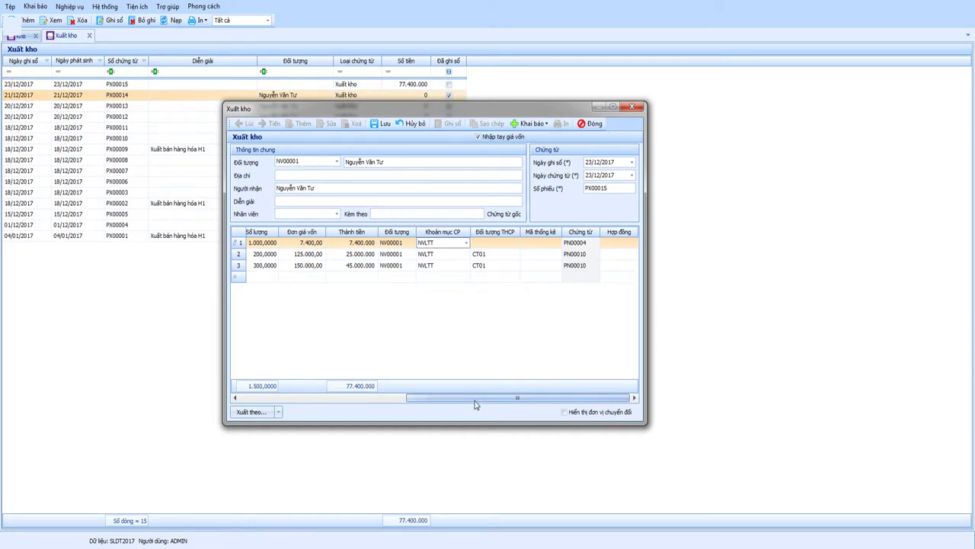
left_click_drag(473, 398, 355, 400)
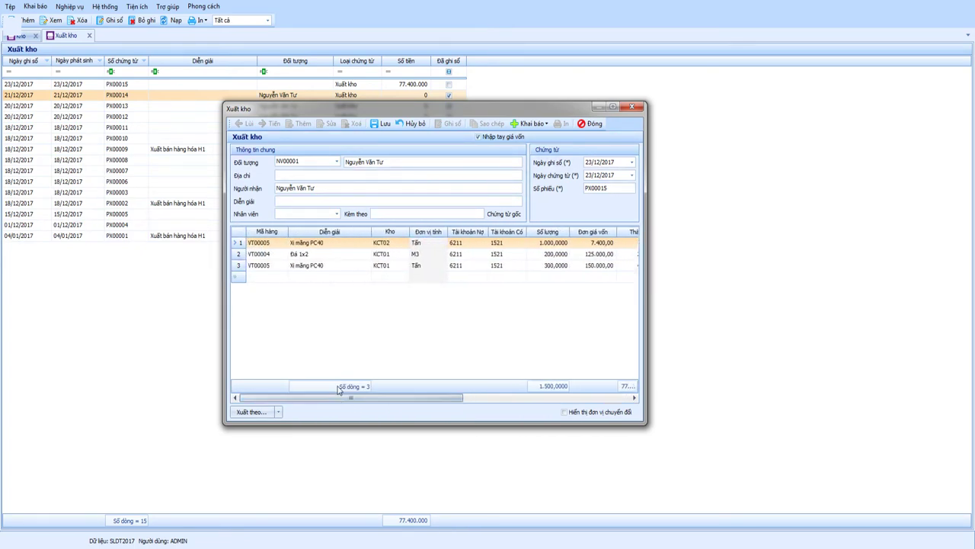
left_click(377, 123)
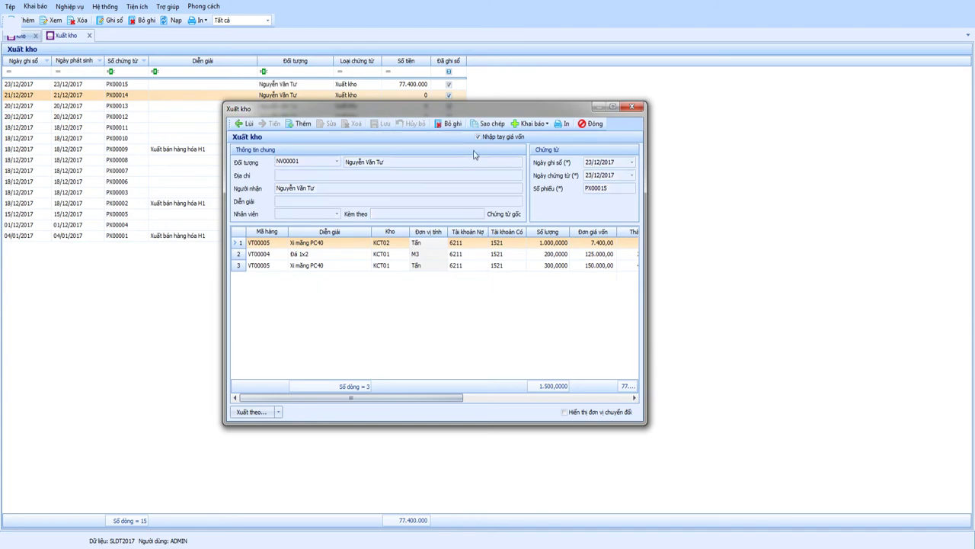